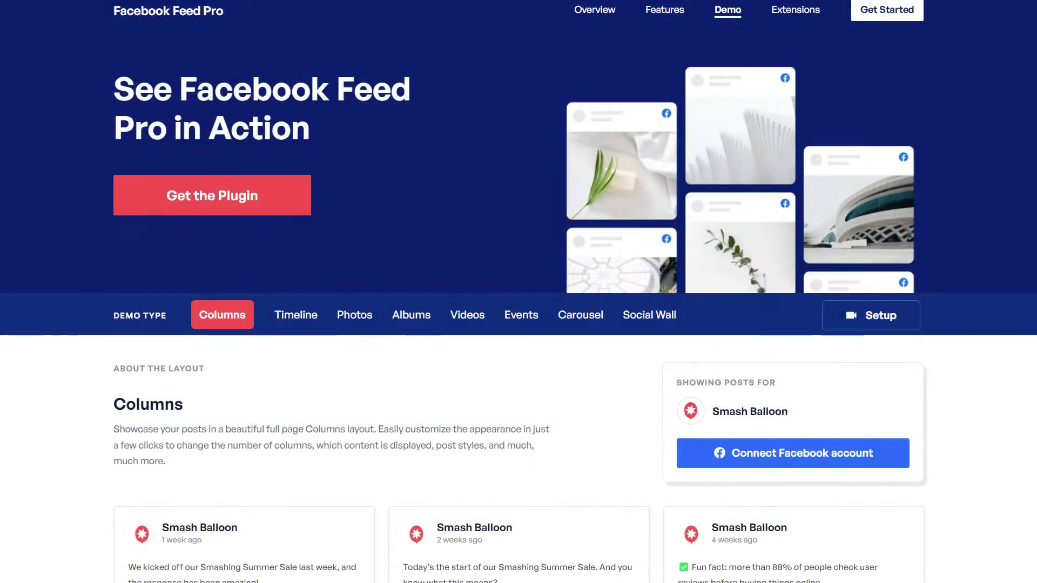
Scroll down through the Columns layout example posts on the Facebook Feed Pro demo.
scroll(519, 291, down, 3)
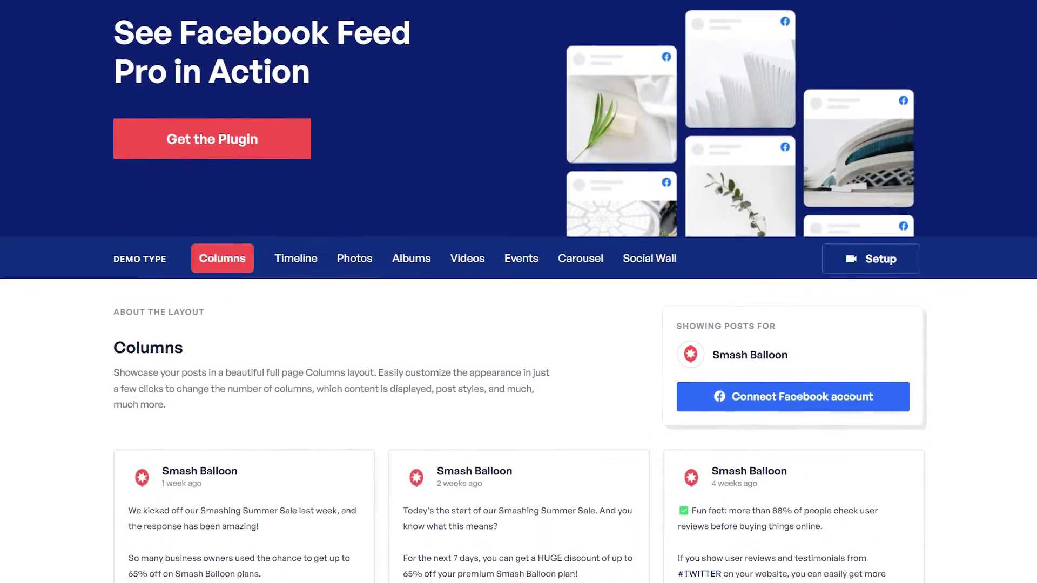
scroll(519, 292, down, 5)
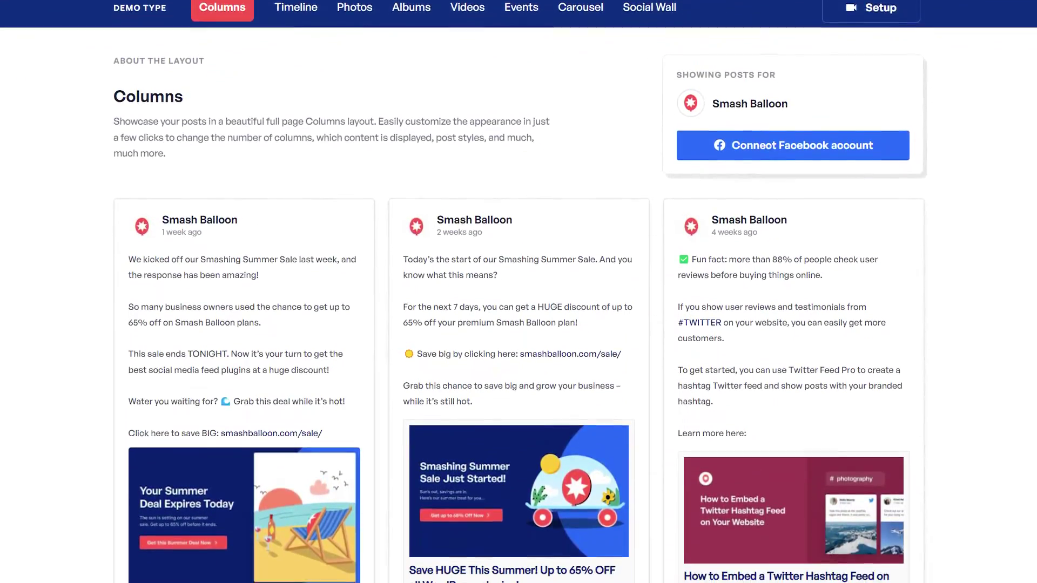
scroll(518, 292, down, 5)
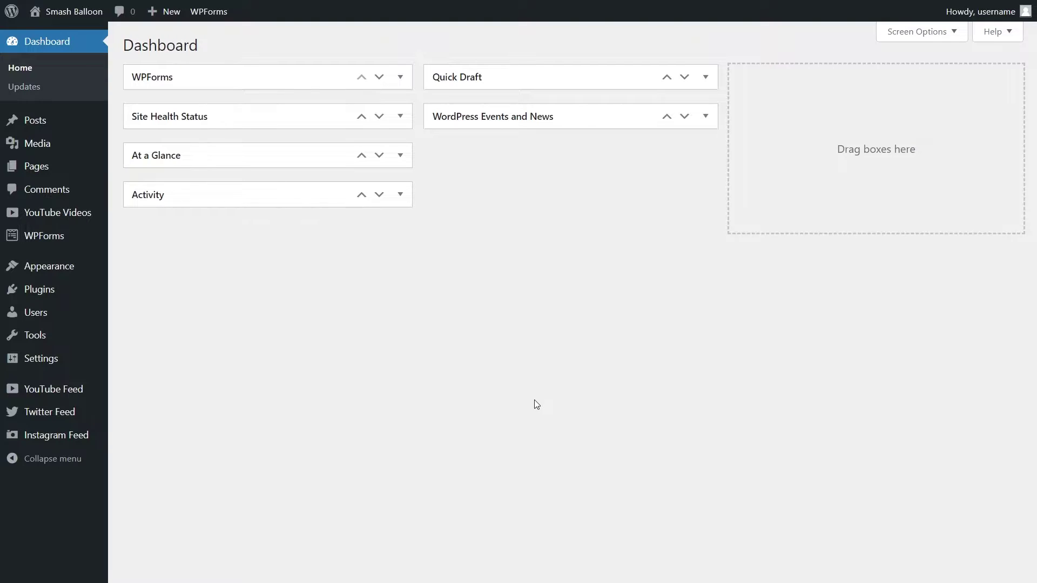
Upload the Custom-Facebook-Feed zip, install it, and activate Custom Facebook Feed Pro Smash 4.3.3.
mouse_move(81, 292)
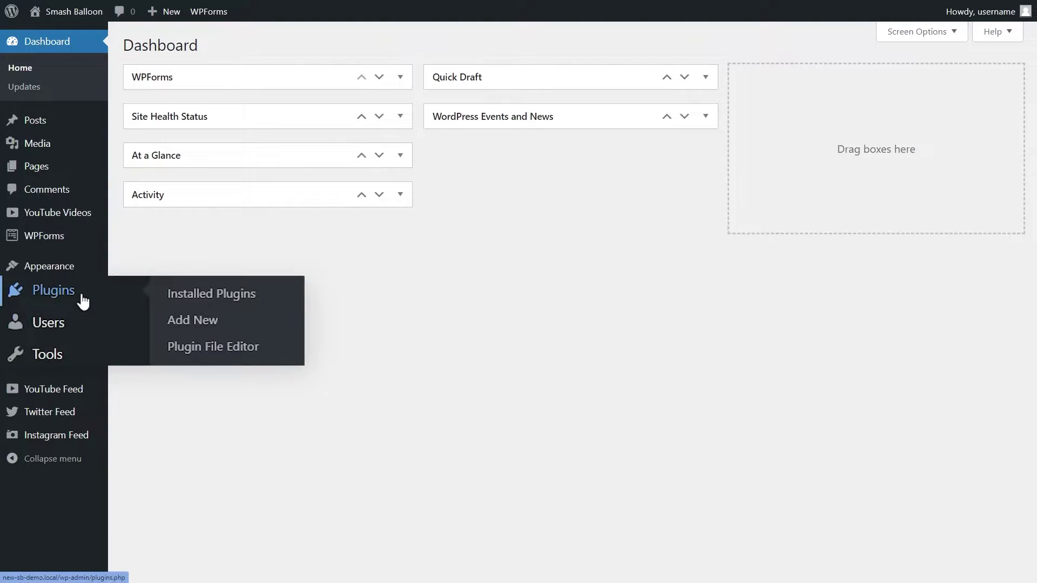
click(174, 326)
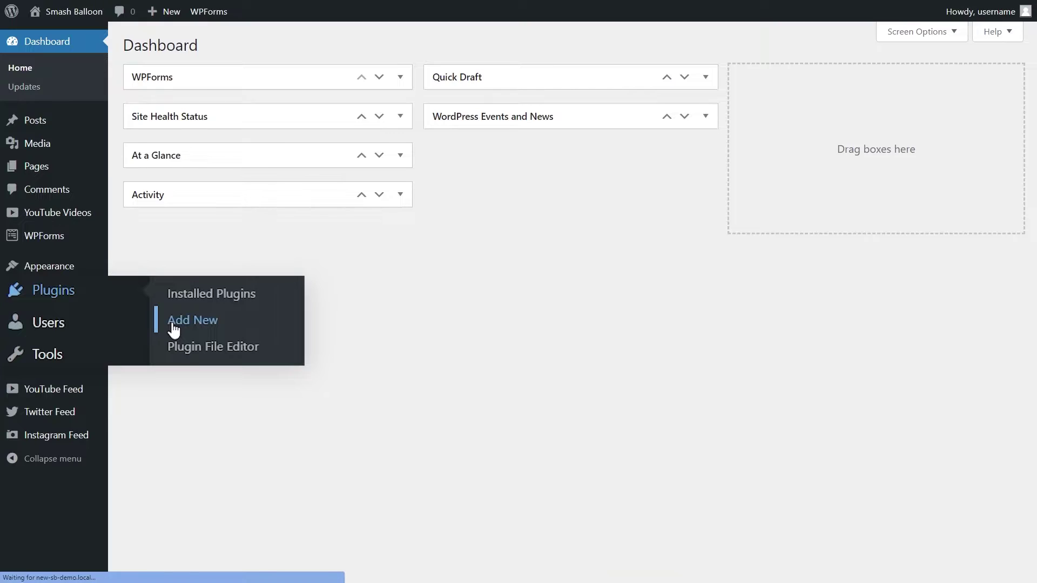
click(283, 59)
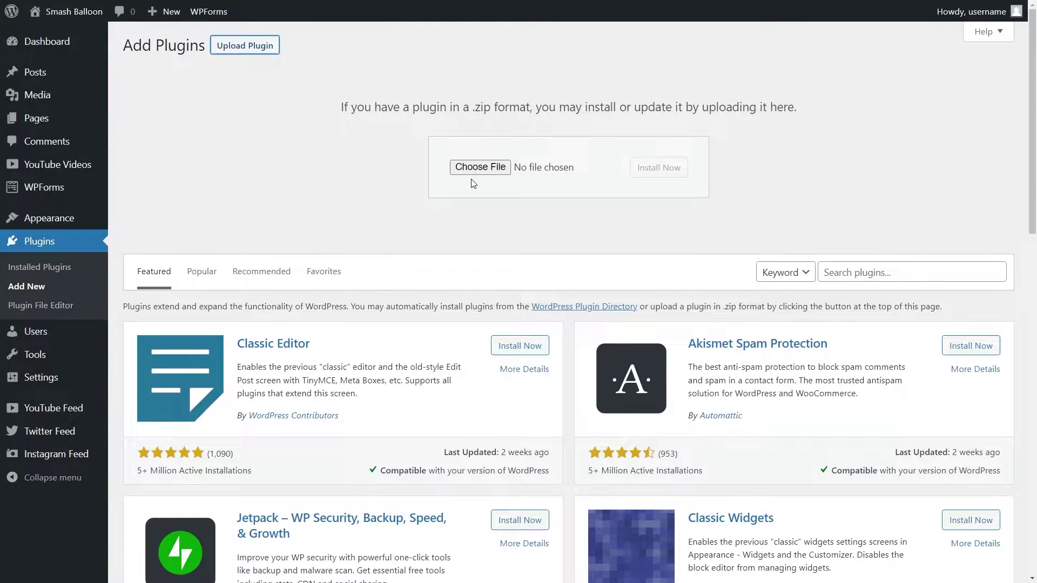
click(475, 168)
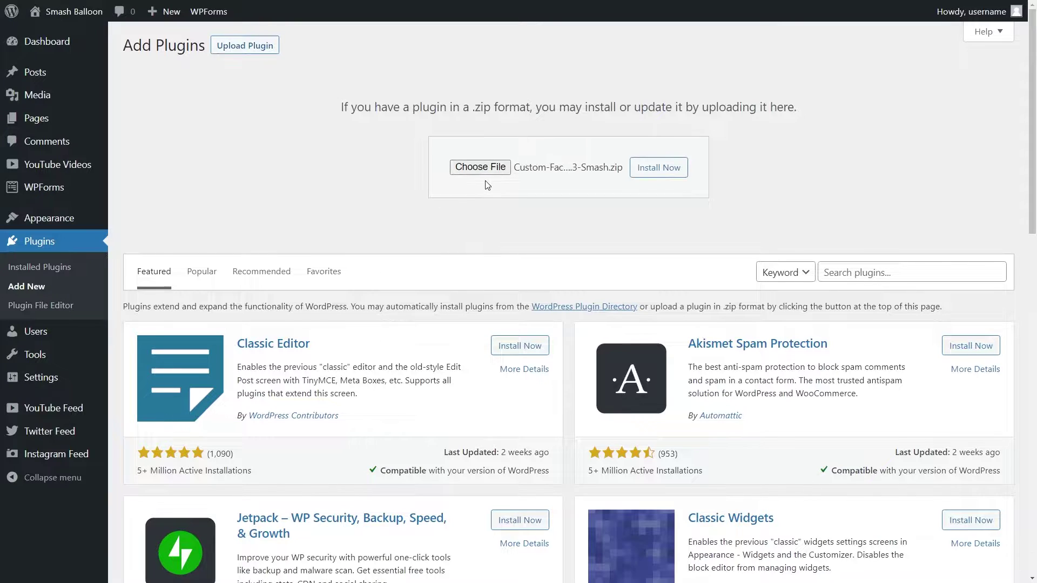
click(654, 172)
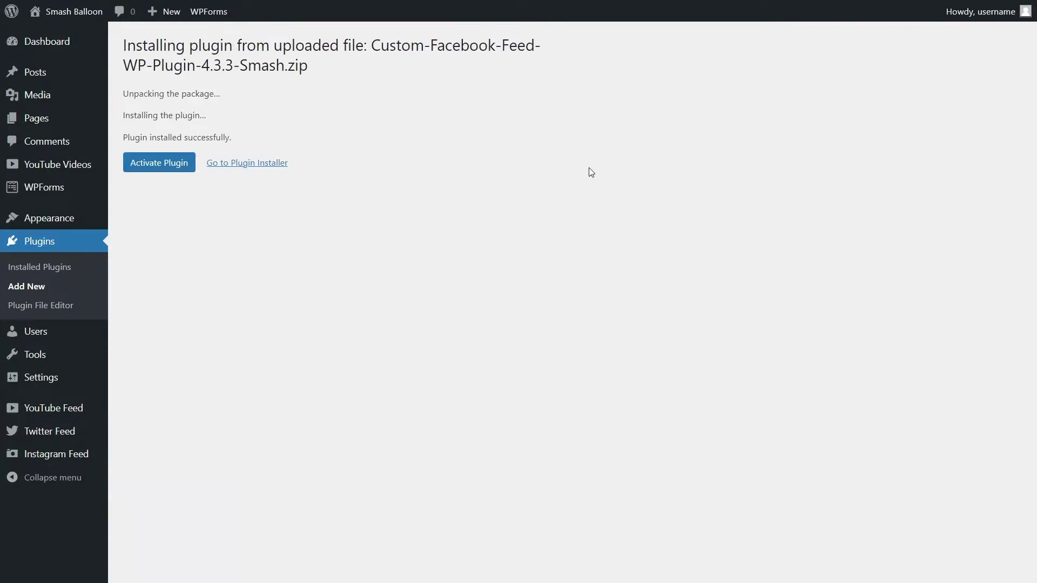
click(184, 170)
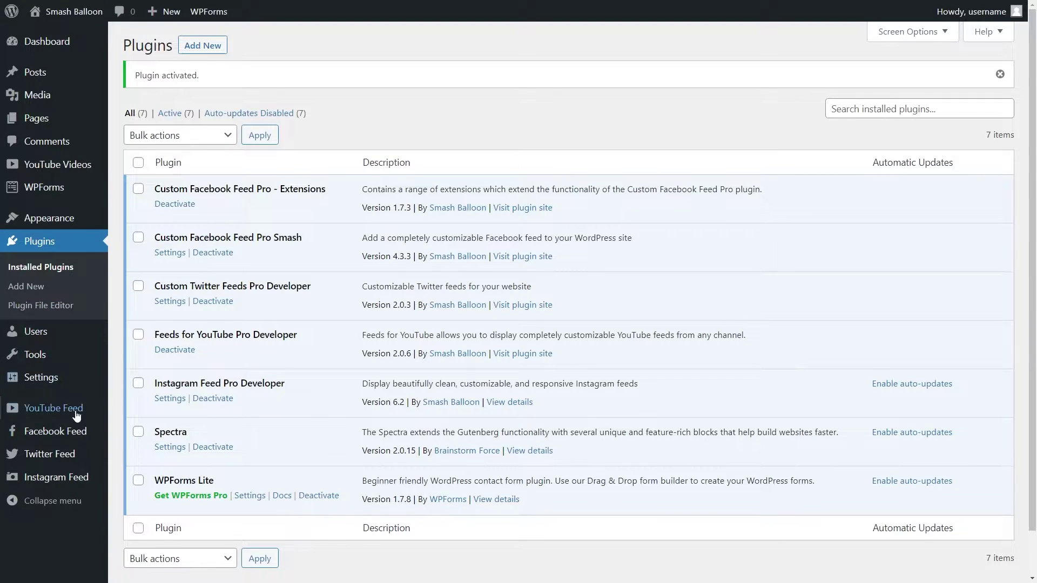
Paste the Custom Facebook Feed Pro license key into Facebook Feed settings and activate it.
mouse_move(69, 434)
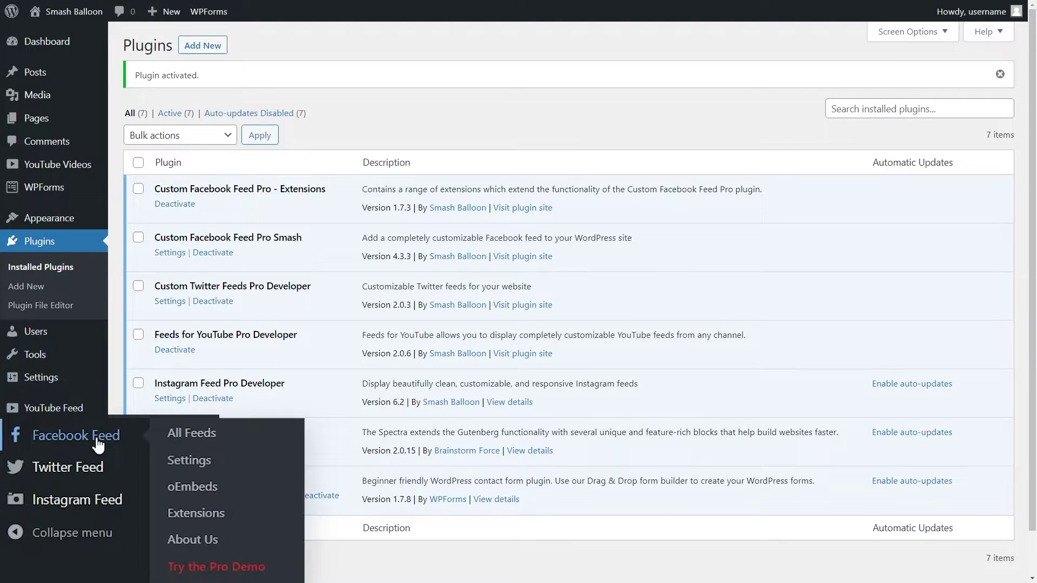
click(187, 460)
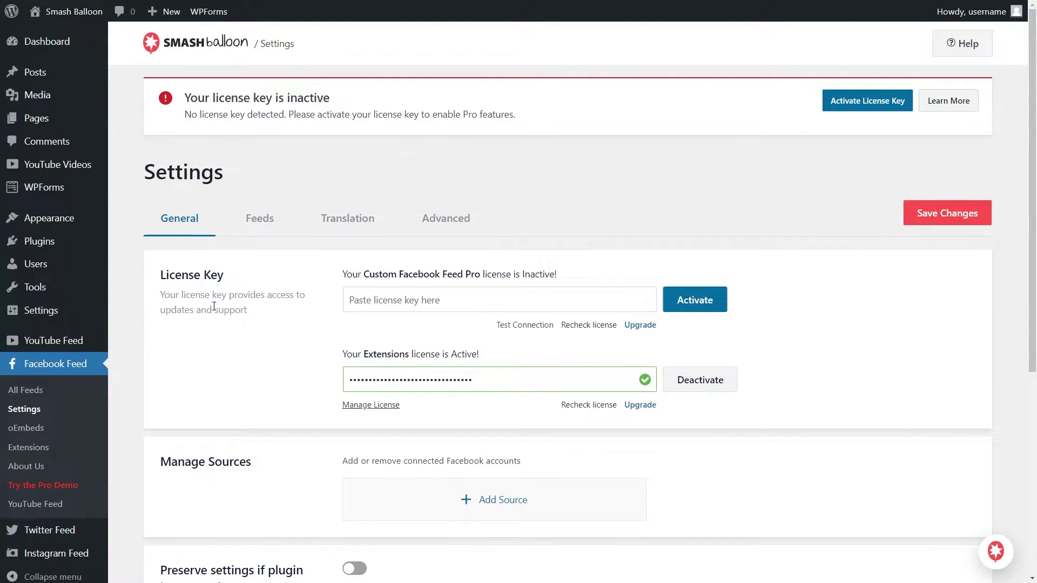
right_click(367, 304)
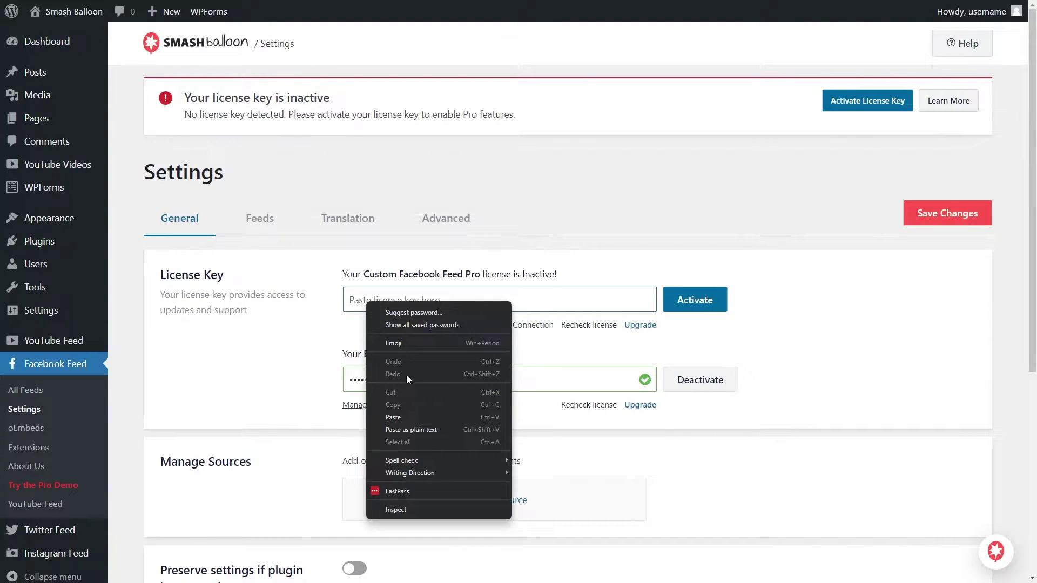
click(425, 414)
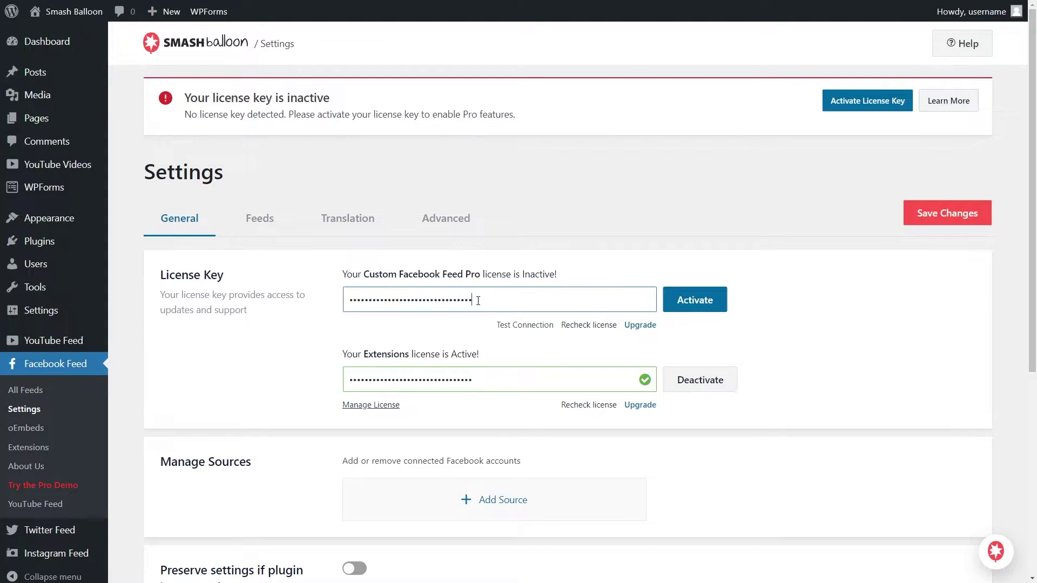
click(684, 305)
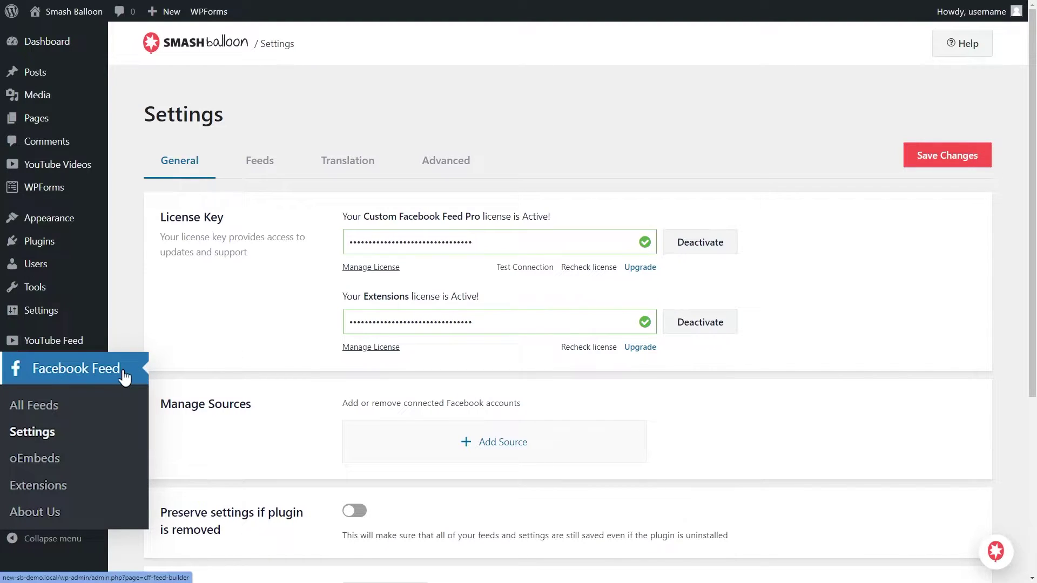
Start a new Videos-type feed and add a new Facebook Page source via Connect to Facebook.
click(36, 408)
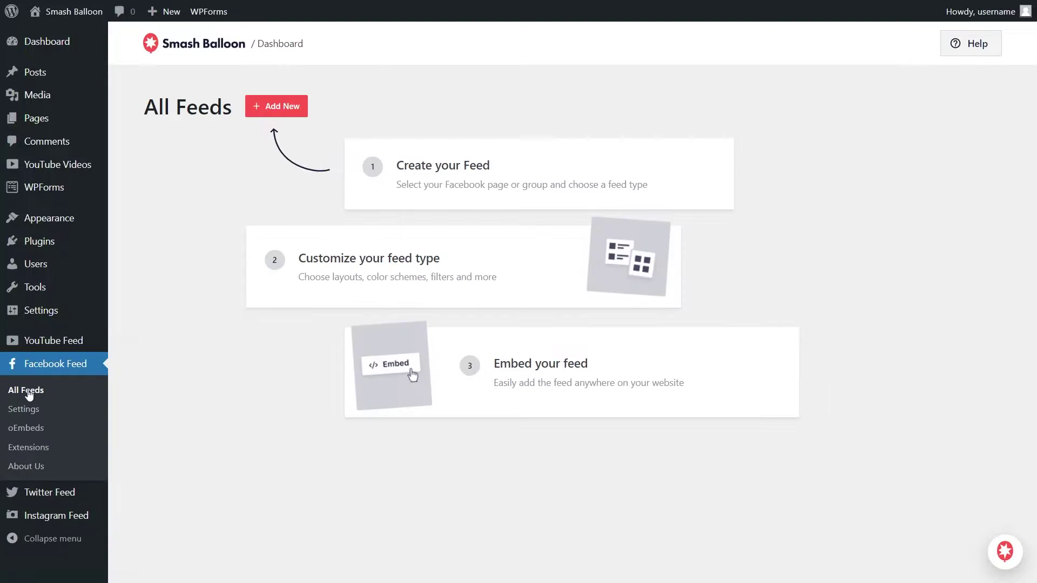
click(269, 112)
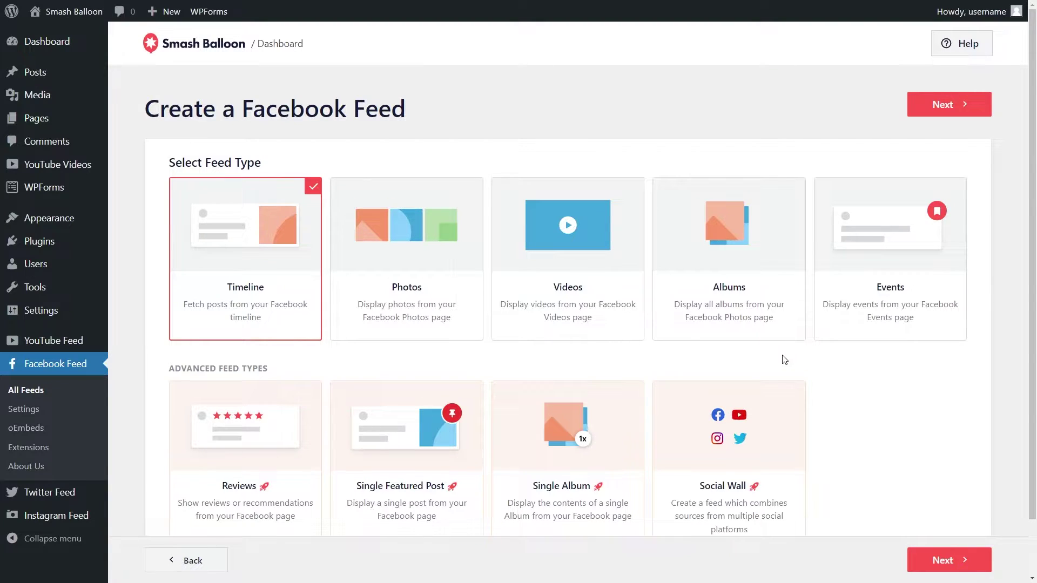
click(568, 278)
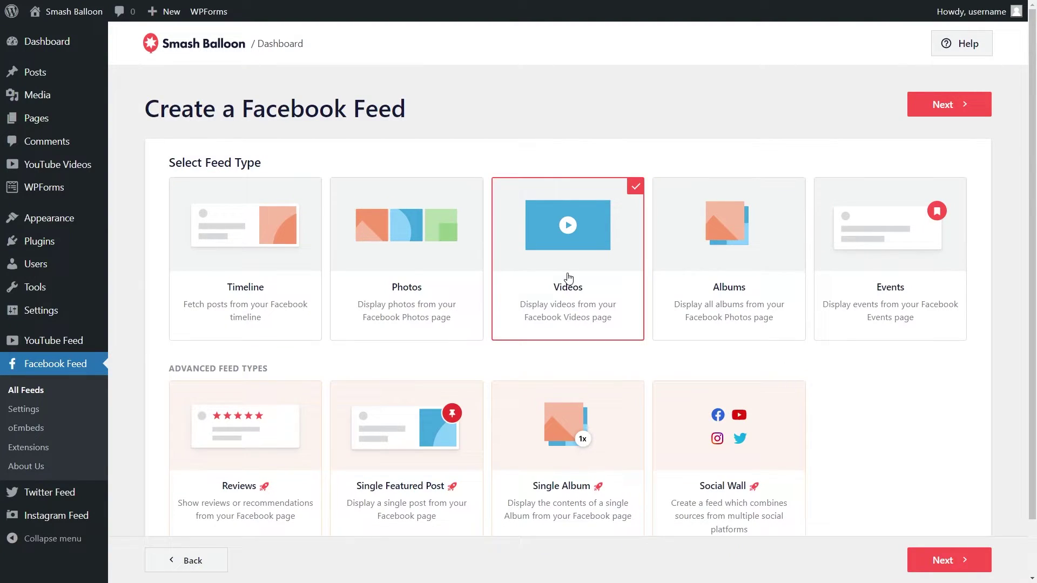
click(946, 111)
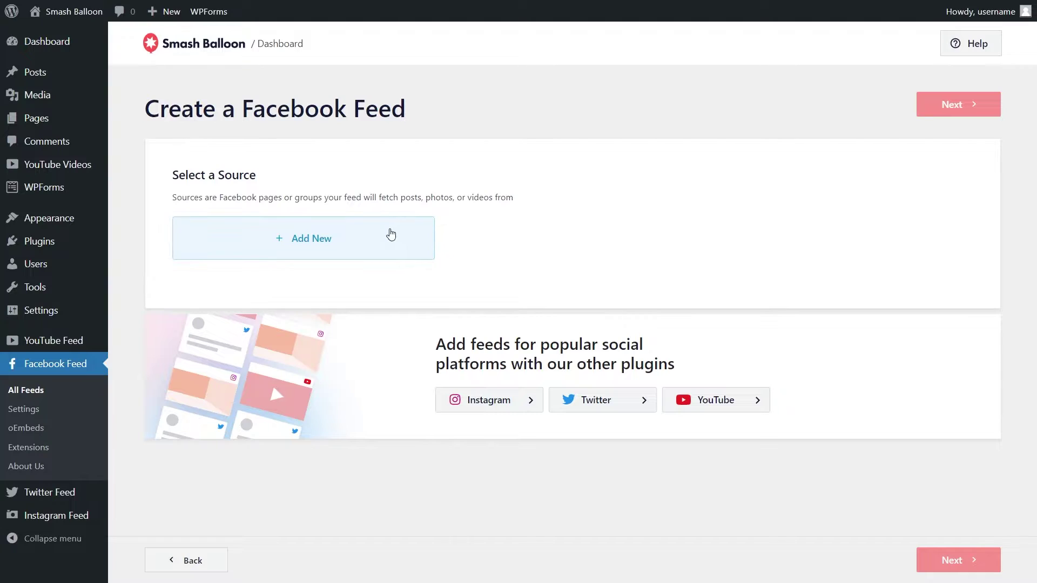
click(392, 233)
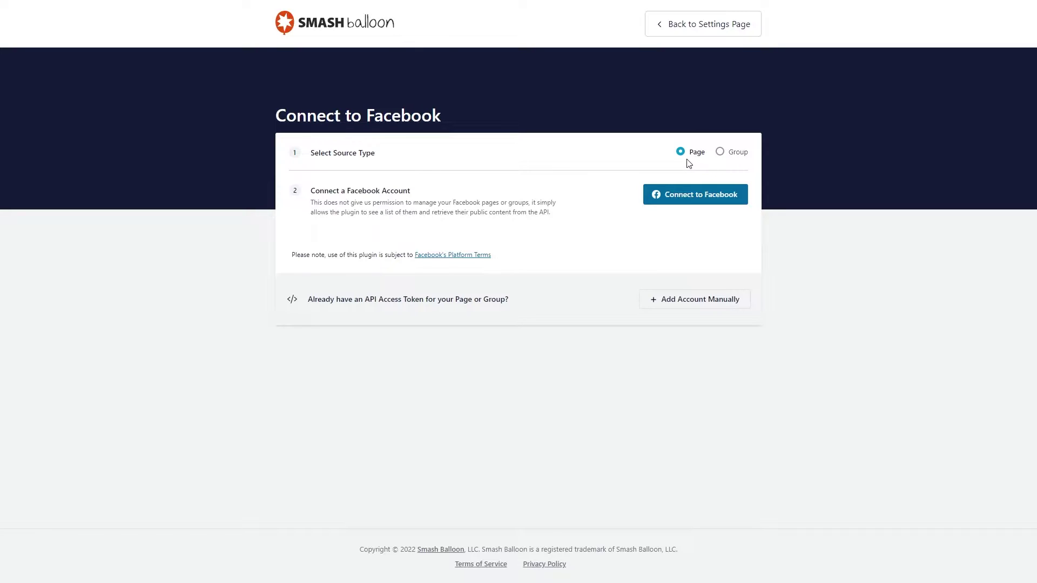
click(690, 198)
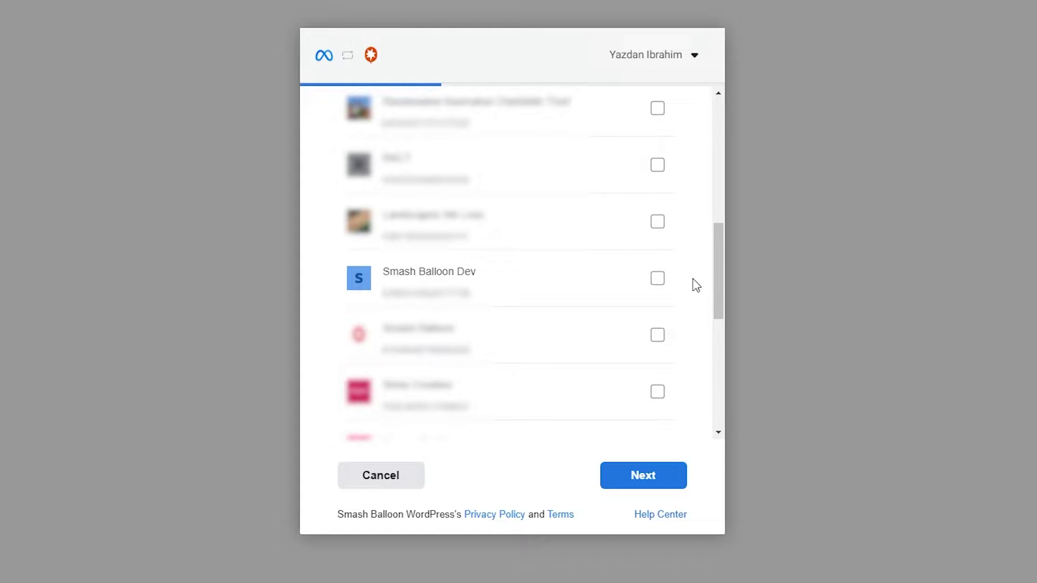
Grant Smash Balloon WordPress access to the Smash Balloon Dev page, keeping default permissions.
click(657, 280)
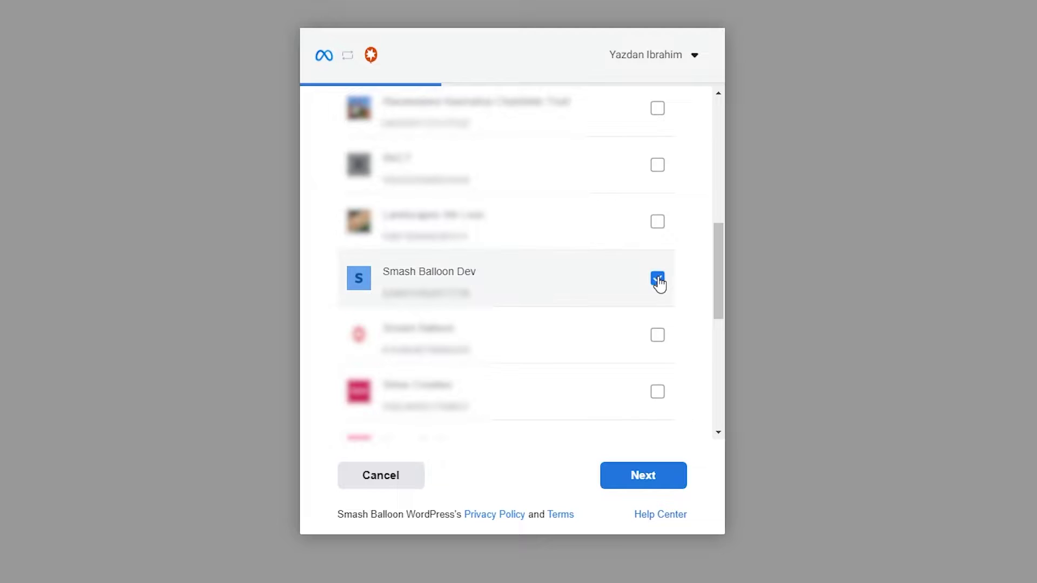
click(641, 476)
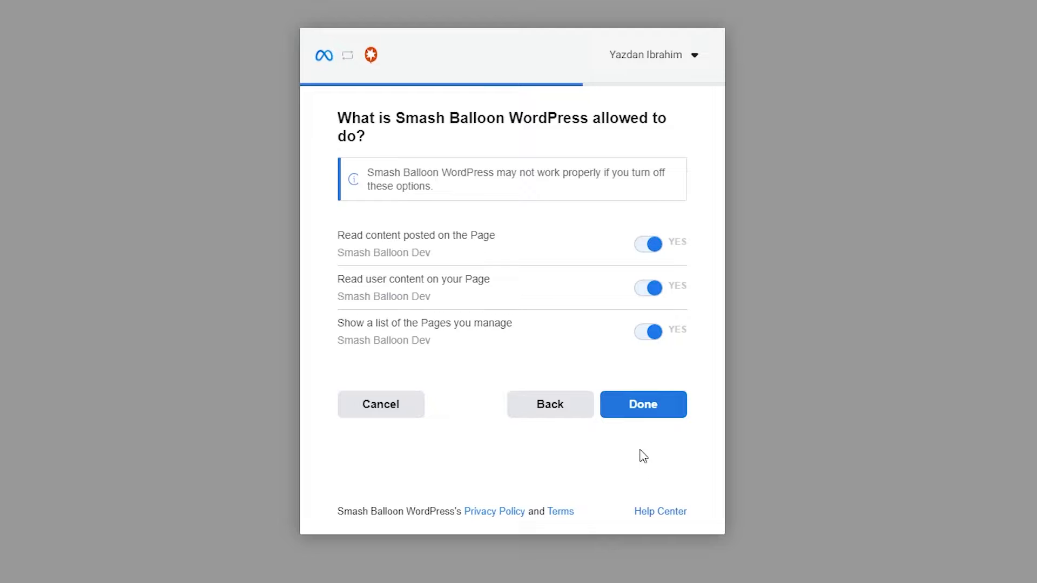
click(641, 411)
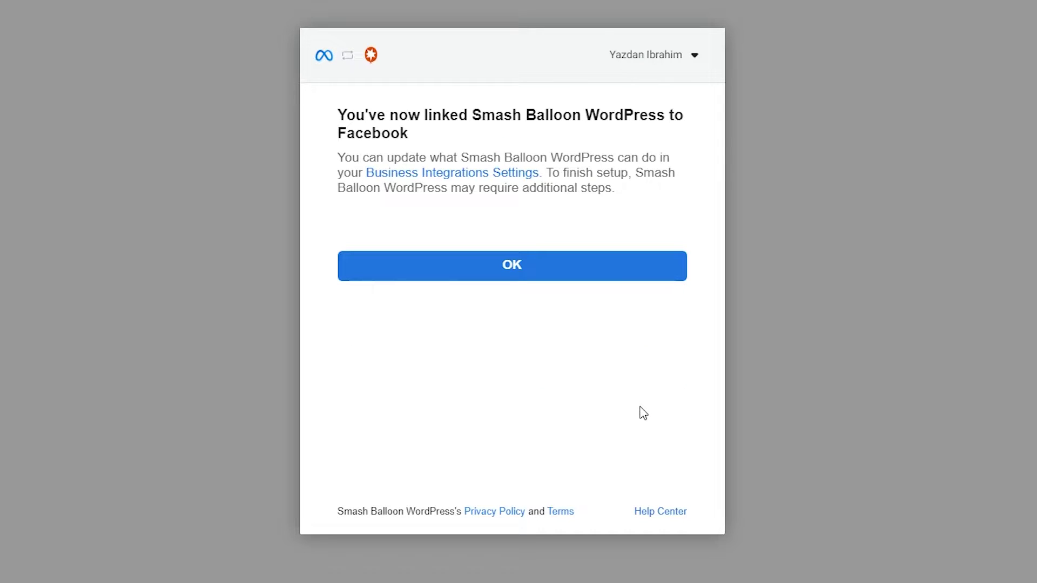
click(513, 266)
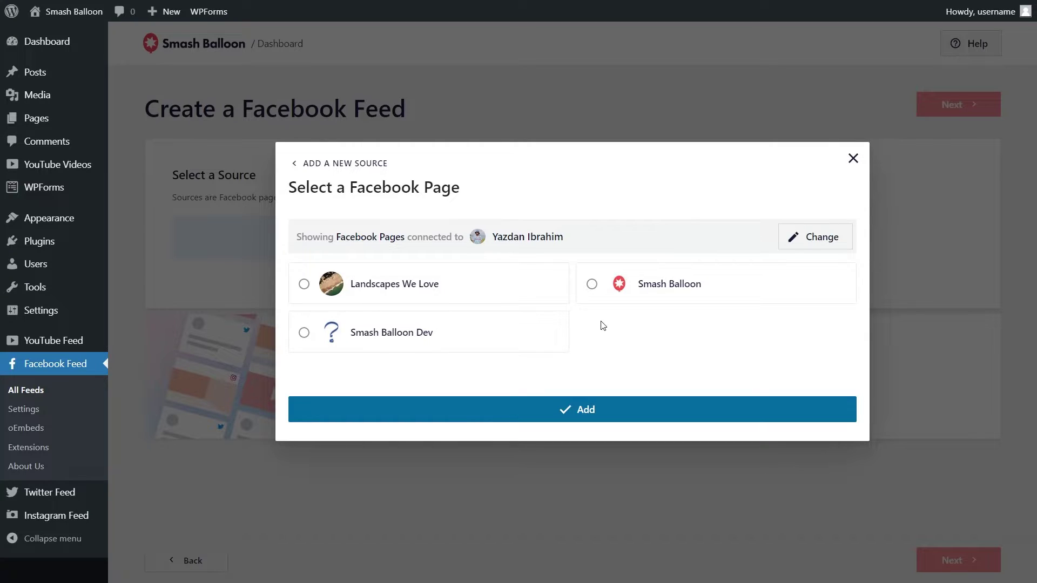
Build the feed from the Landscapes We Love source with the Default template and all videos.
click(472, 289)
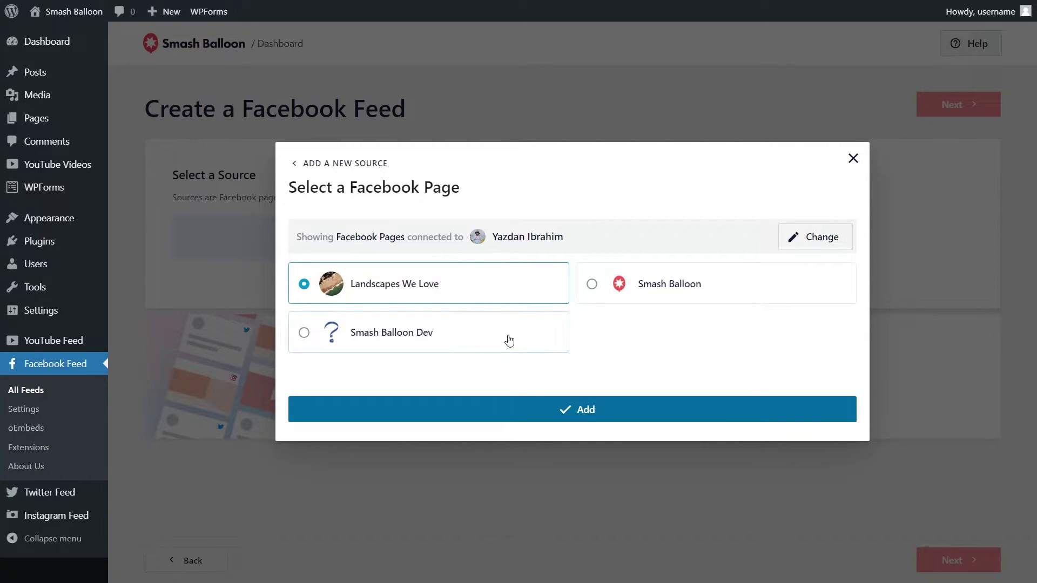
click(574, 415)
click(558, 239)
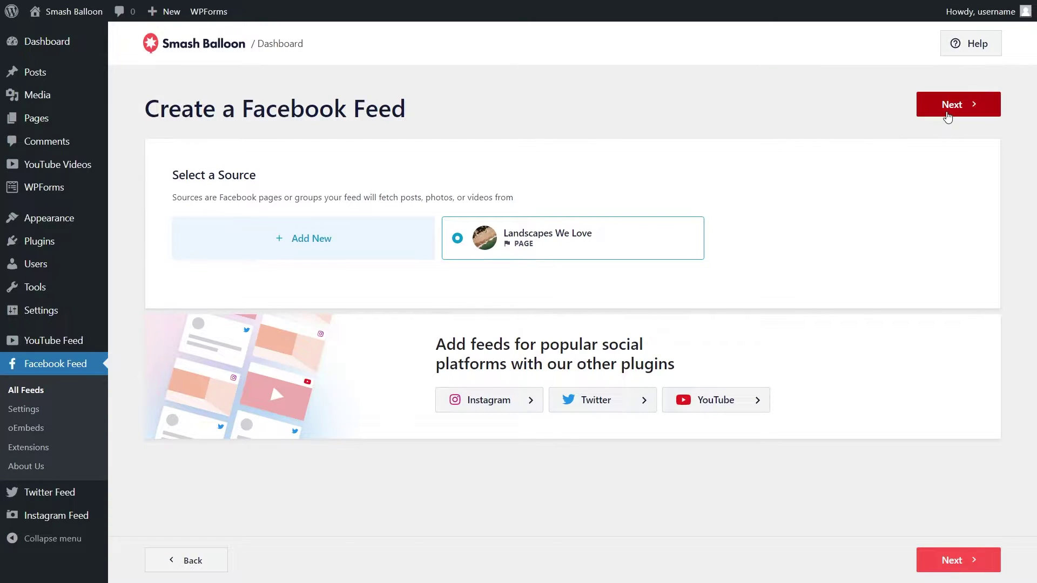
click(948, 107)
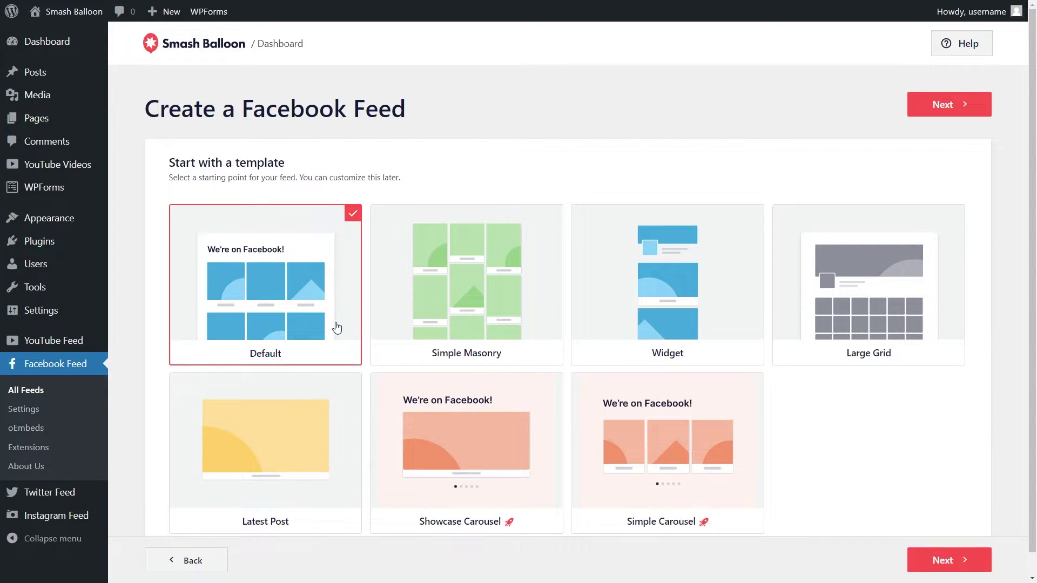
click(942, 110)
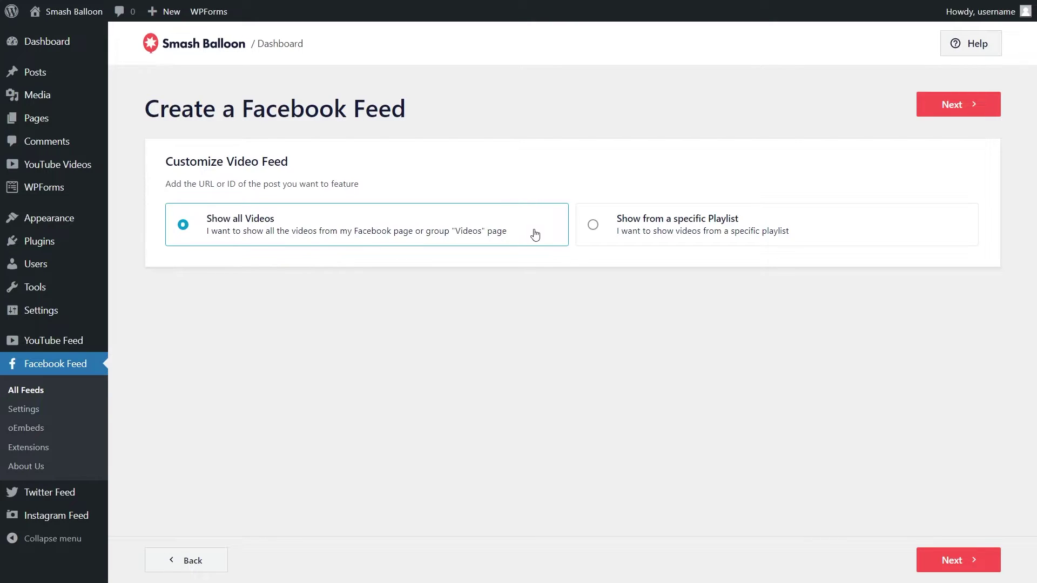
click(933, 105)
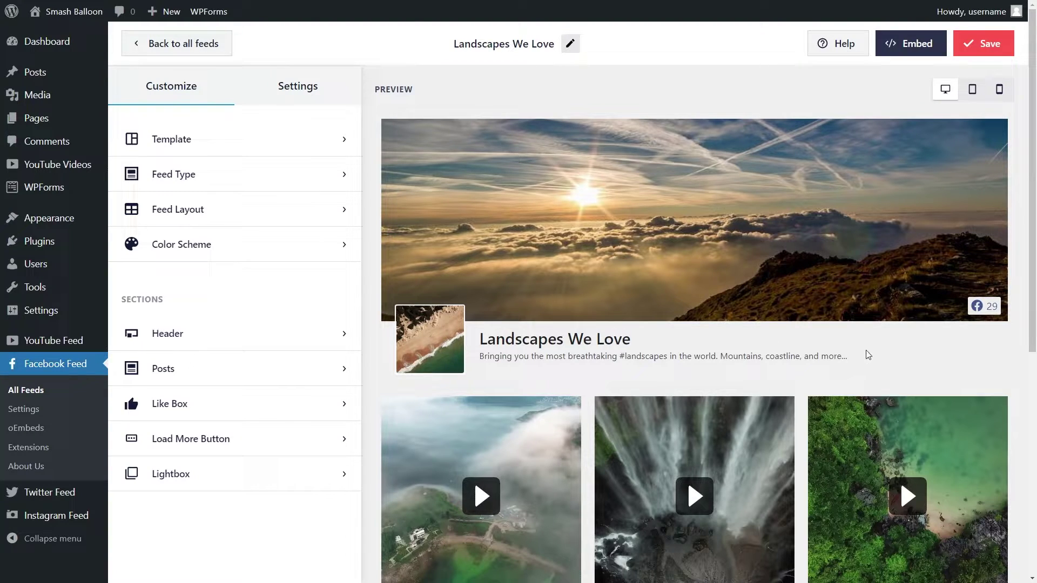
scroll(864, 356, down, 4)
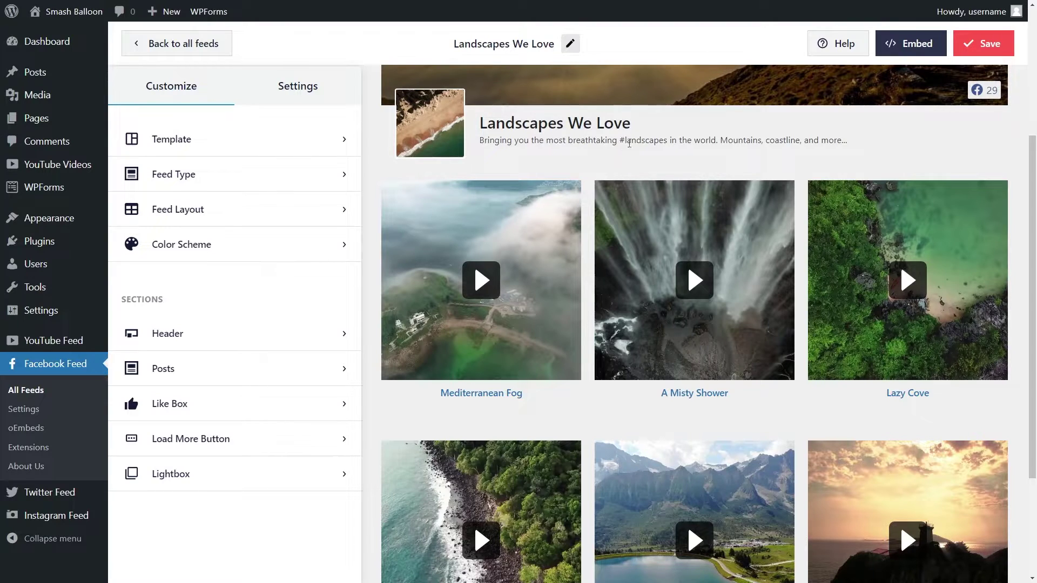
scroll(589, 286, down, 3)
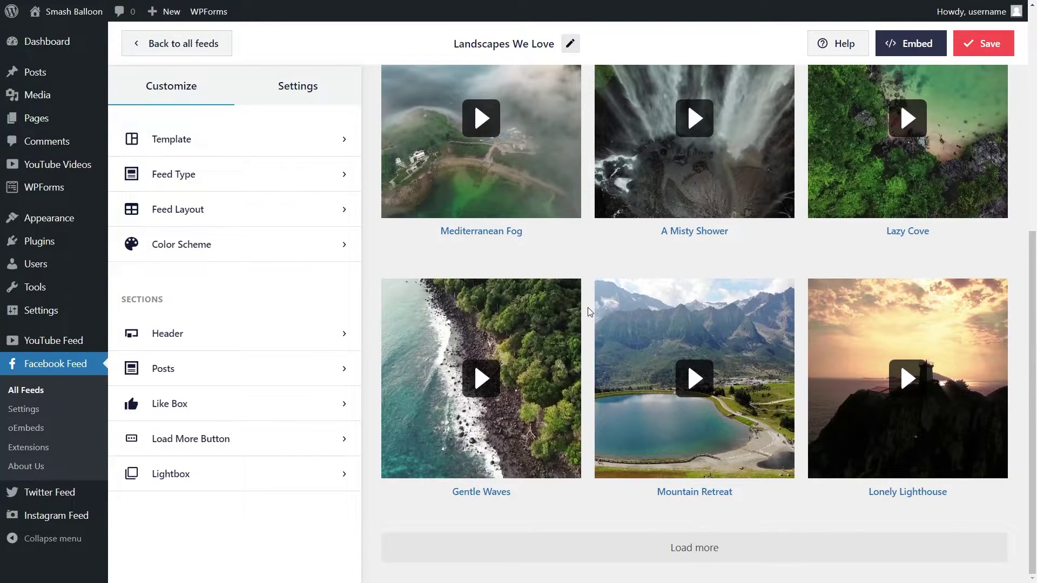
scroll(802, 275, up, 4)
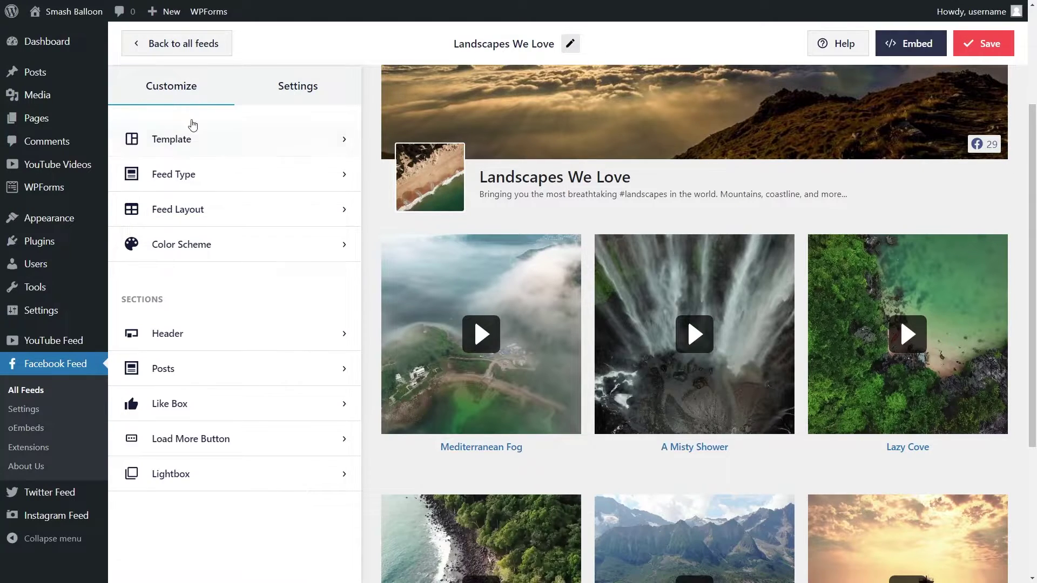
Preview the feed in List, Masonry and Carousel layouts, stepping through the carousel slides.
click(234, 208)
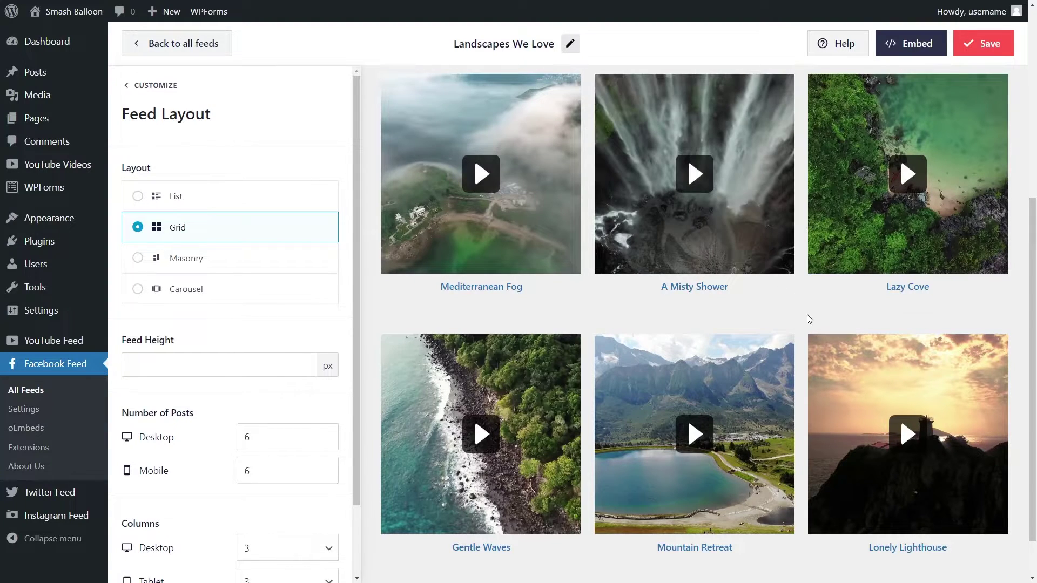
click(229, 202)
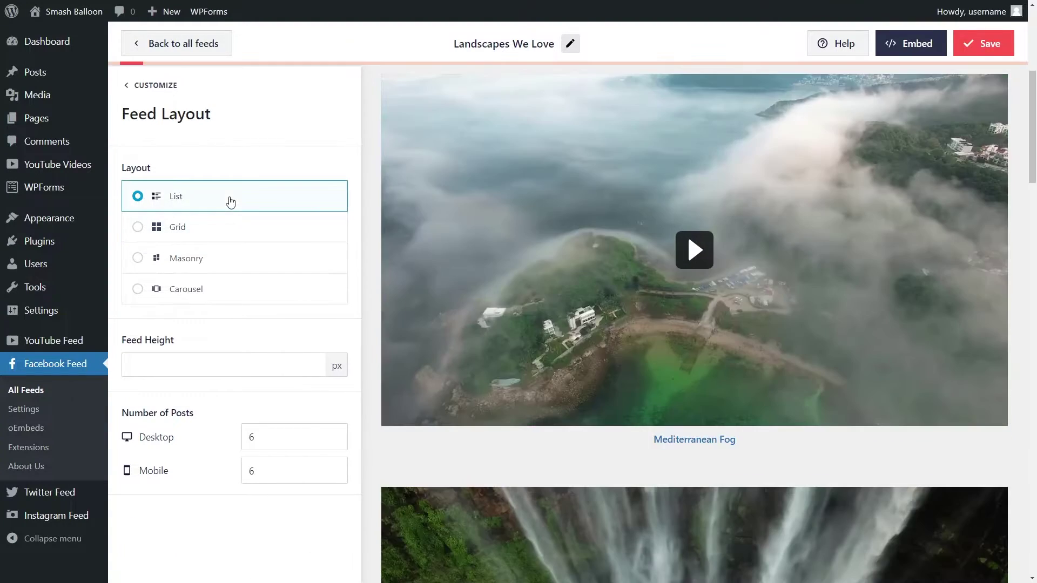
scroll(374, 198, down, 8)
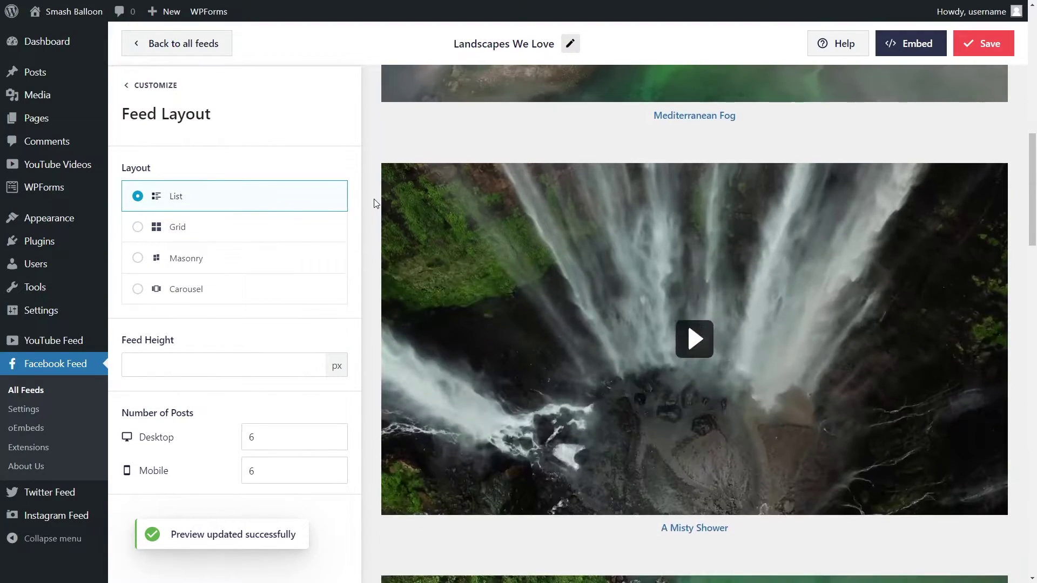
scroll(374, 200, down, 4)
click(224, 262)
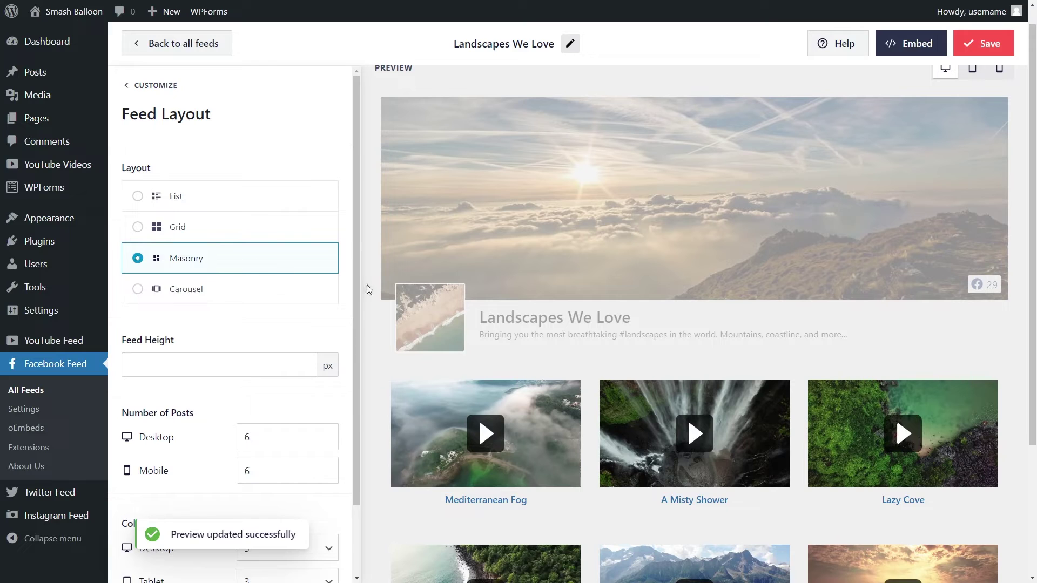
scroll(371, 292, down, 3)
click(319, 289)
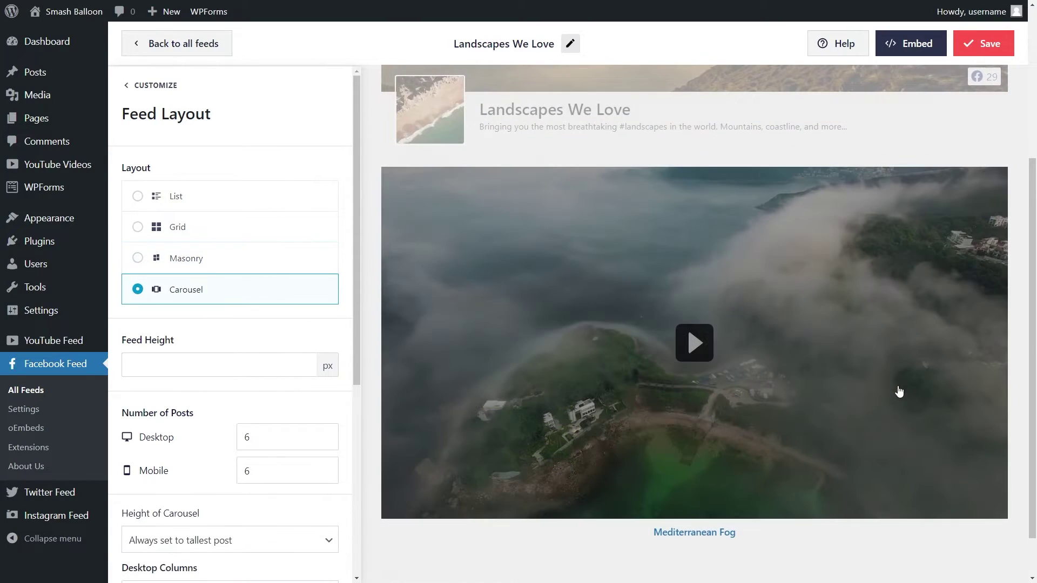
scroll(899, 391, down, 1)
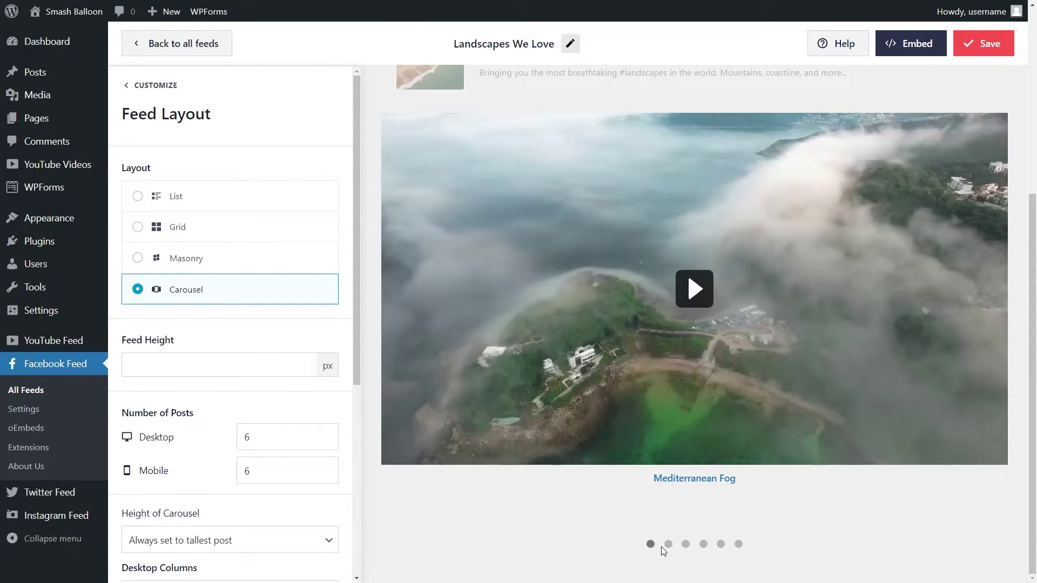
click(667, 544)
click(686, 544)
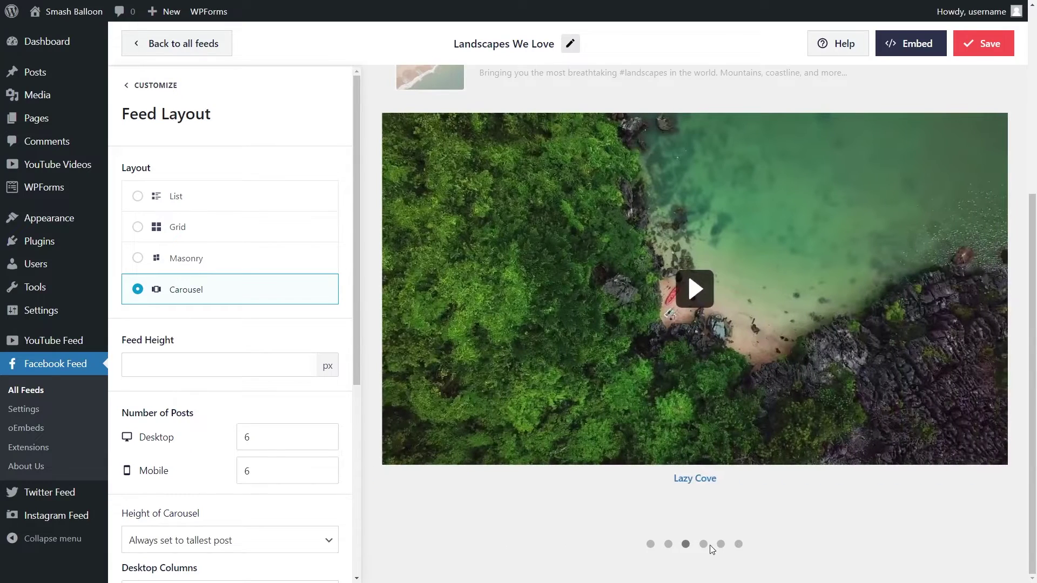
click(703, 544)
click(721, 545)
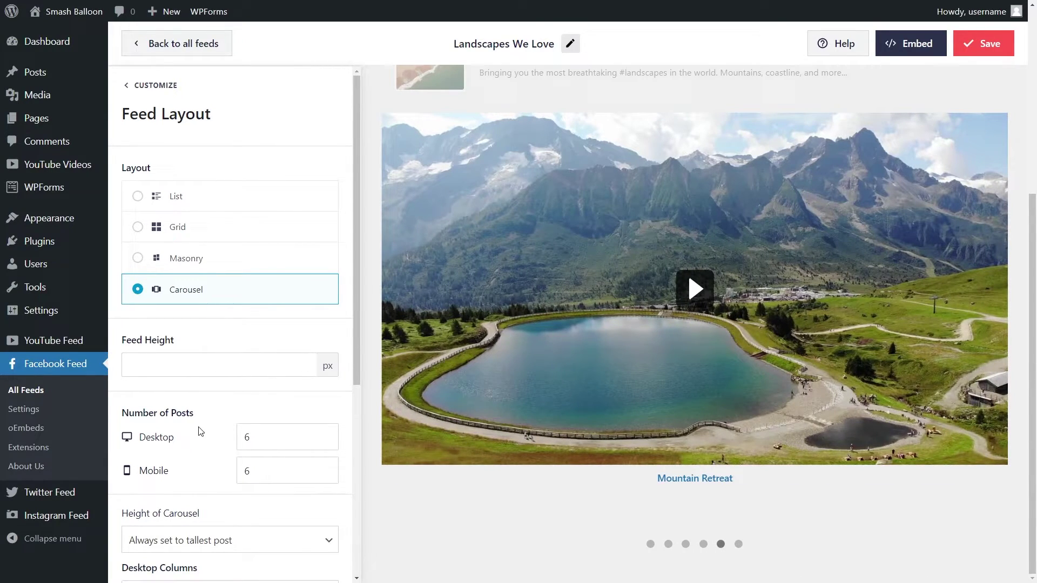
Set Desktop Columns to 3 for the feed layout.
scroll(198, 441, down, 4)
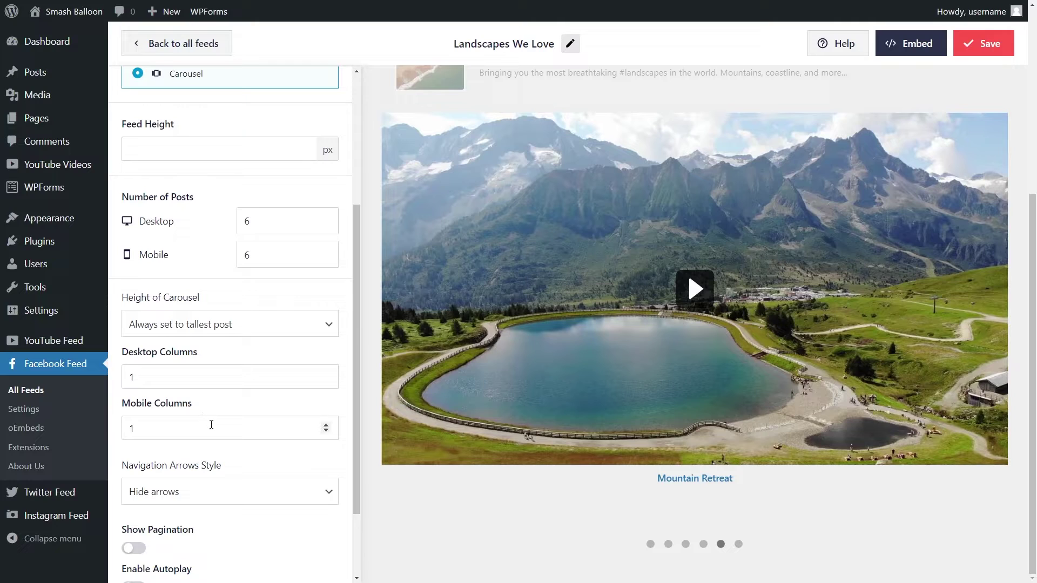
double_click(141, 383)
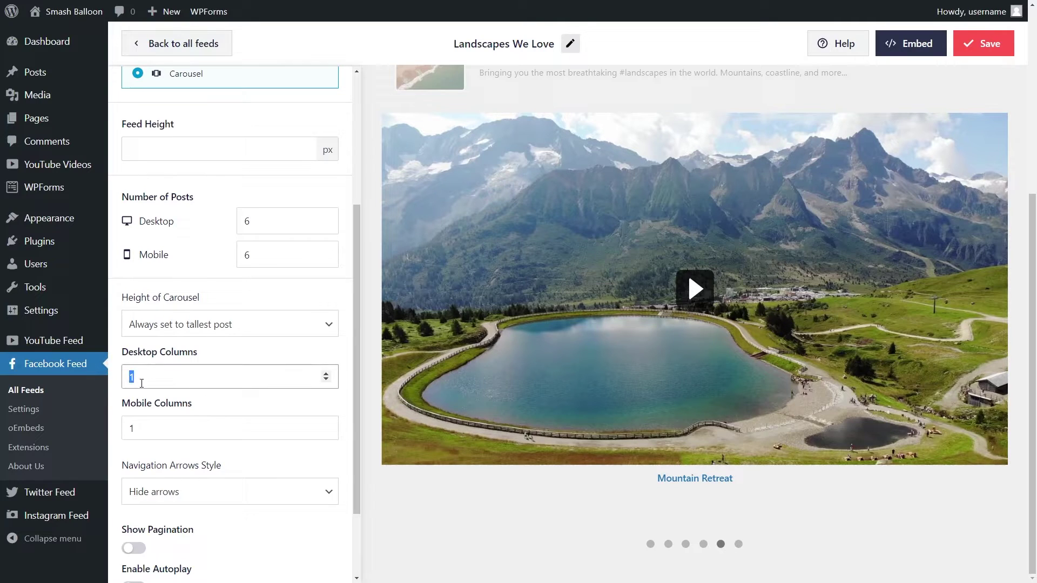
text(3)
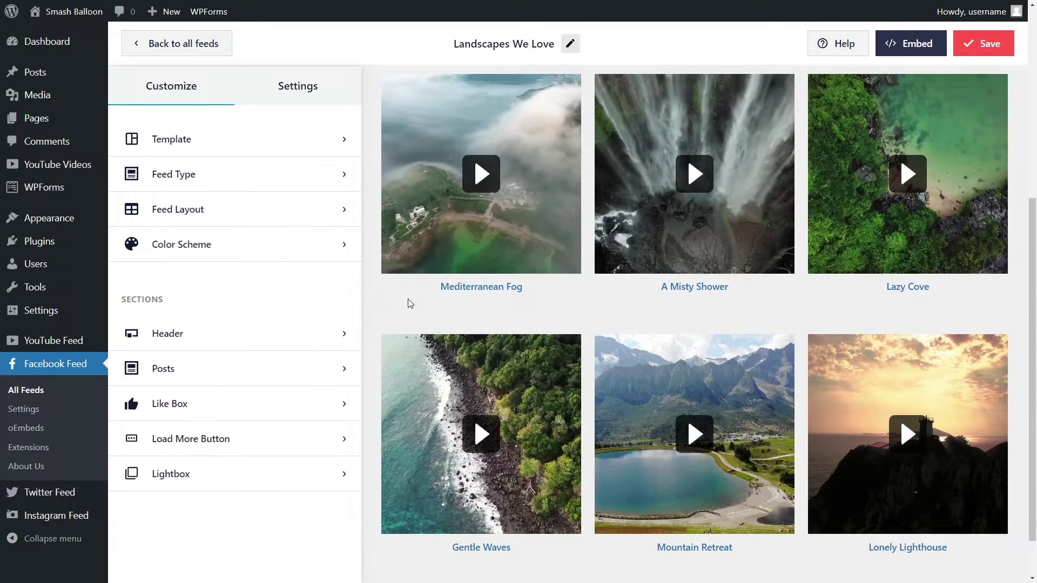
Switch the feed header to Text, then disable the header entirely.
click(289, 340)
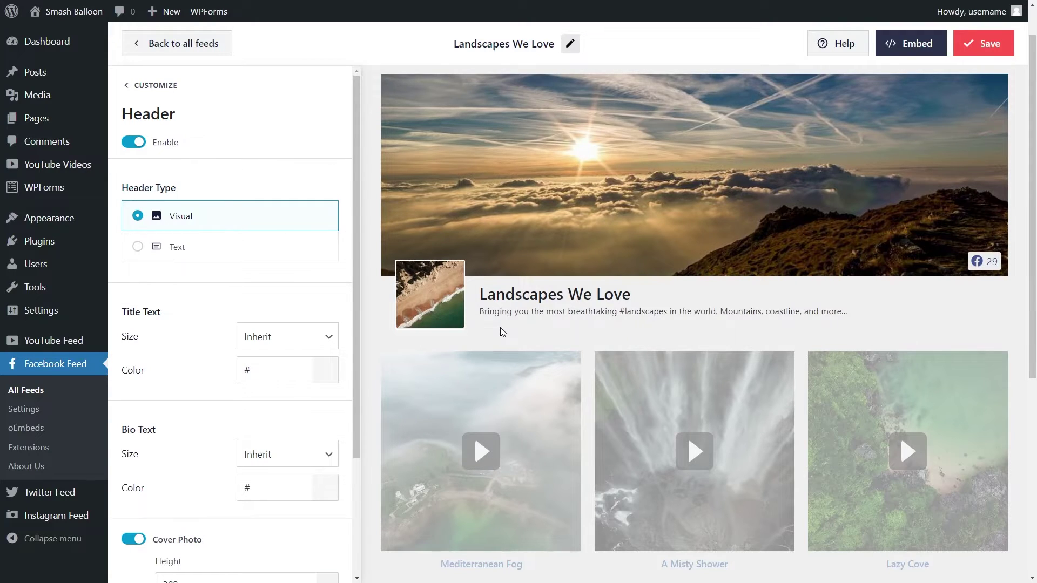
click(254, 253)
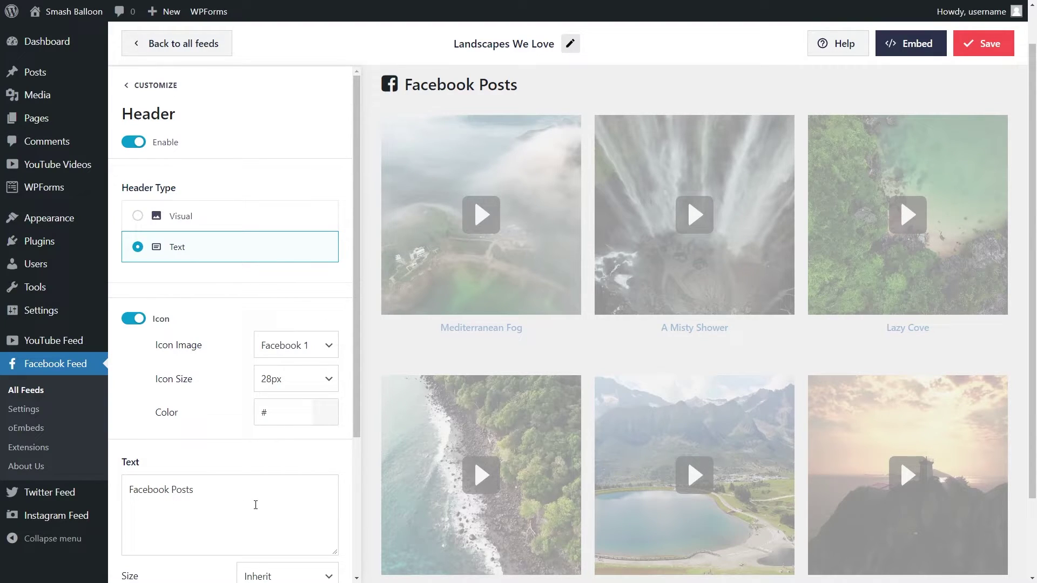
click(136, 145)
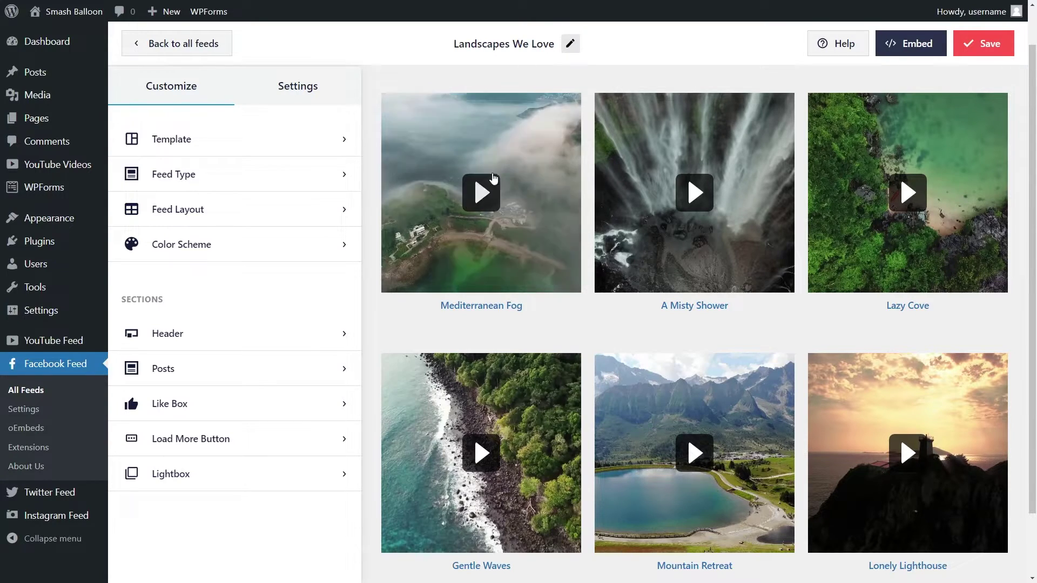
Copy the feed shortcode and send the feed to the Facebook page.
click(918, 50)
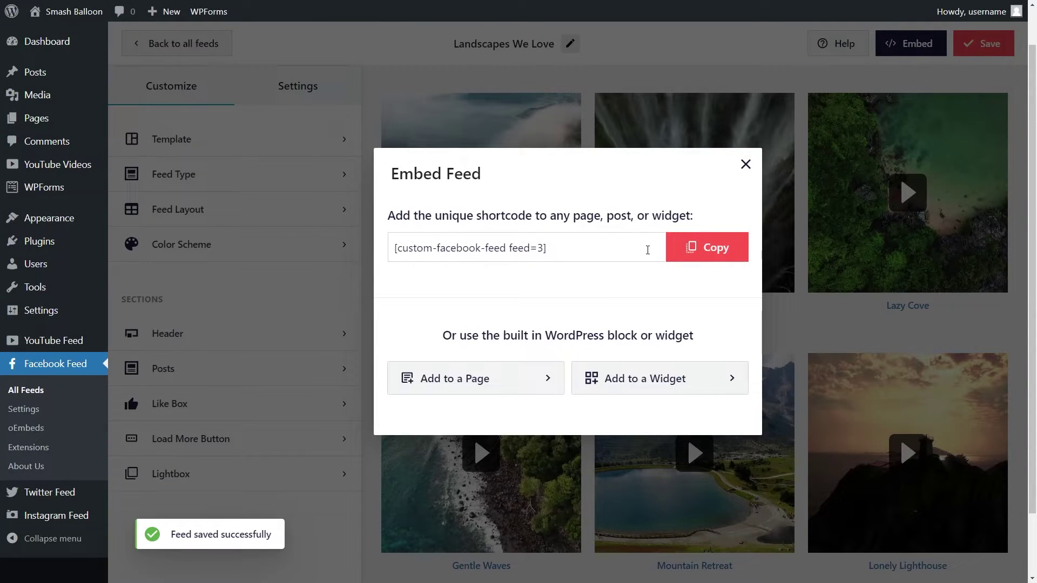
click(695, 248)
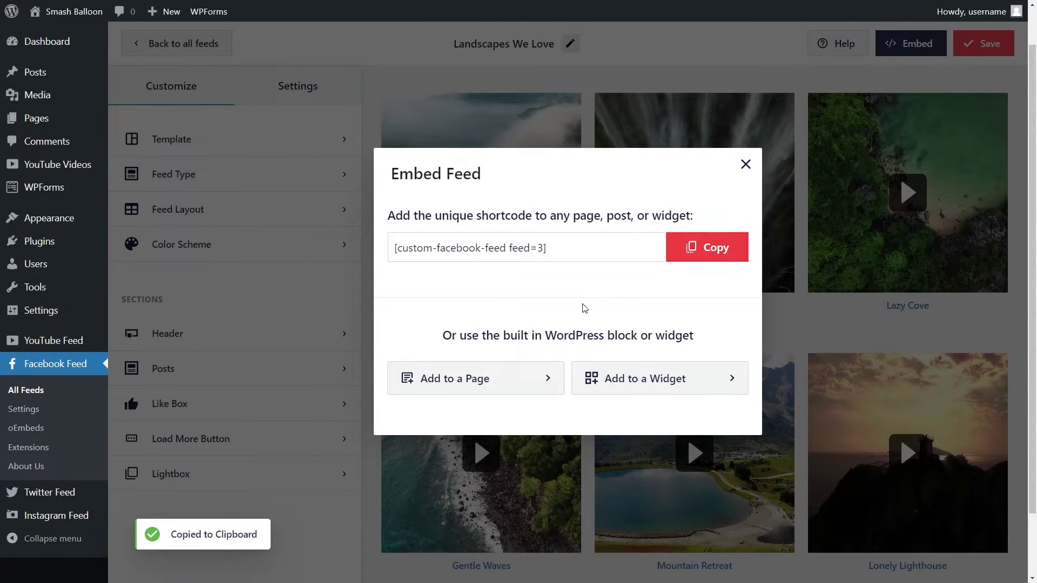
click(476, 377)
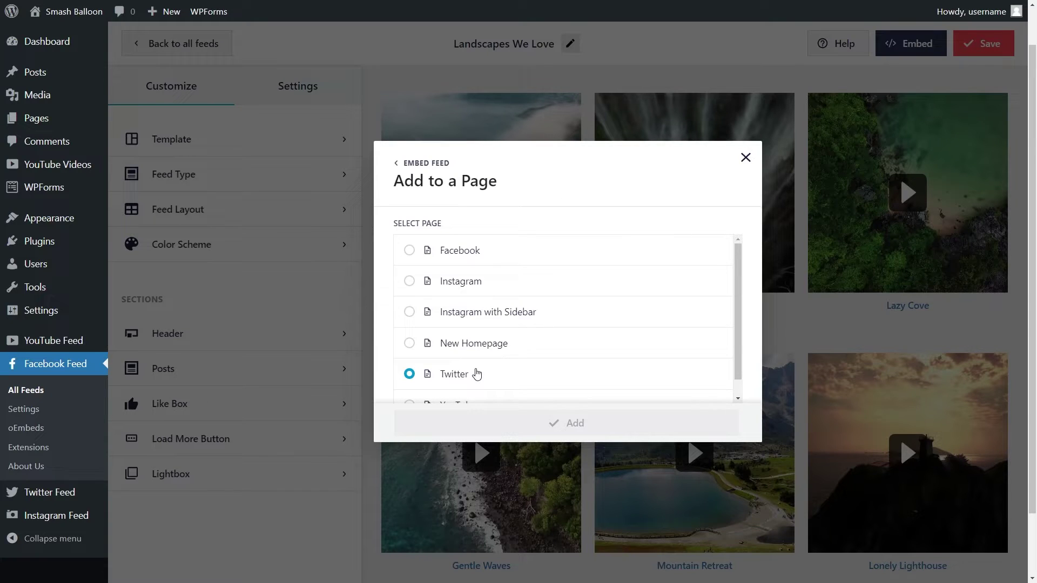
click(440, 255)
click(567, 423)
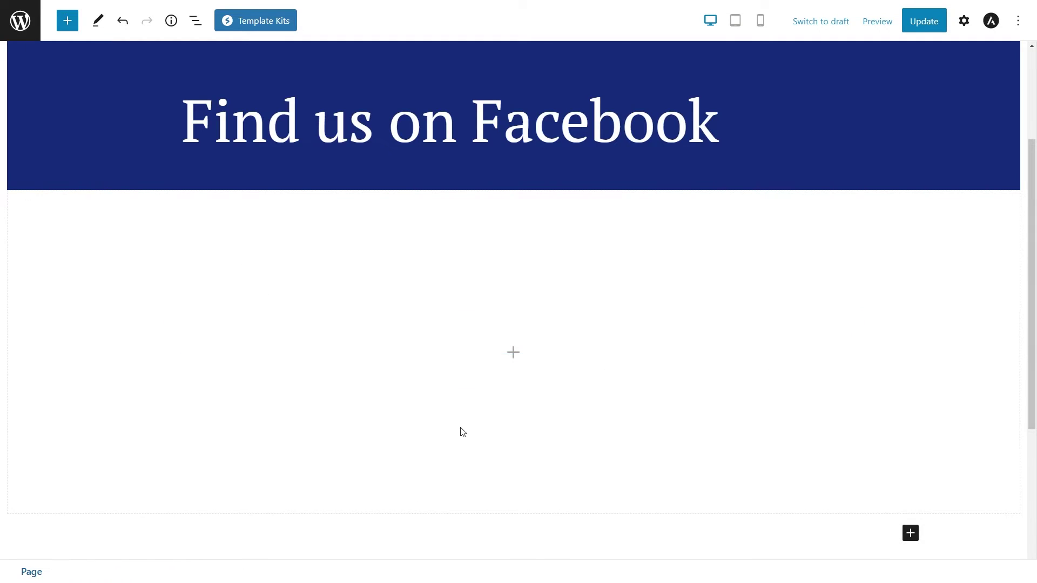
Insert a Custom Facebook Feed block under the 'Find us on Facebook' heading and update the page.
click(512, 354)
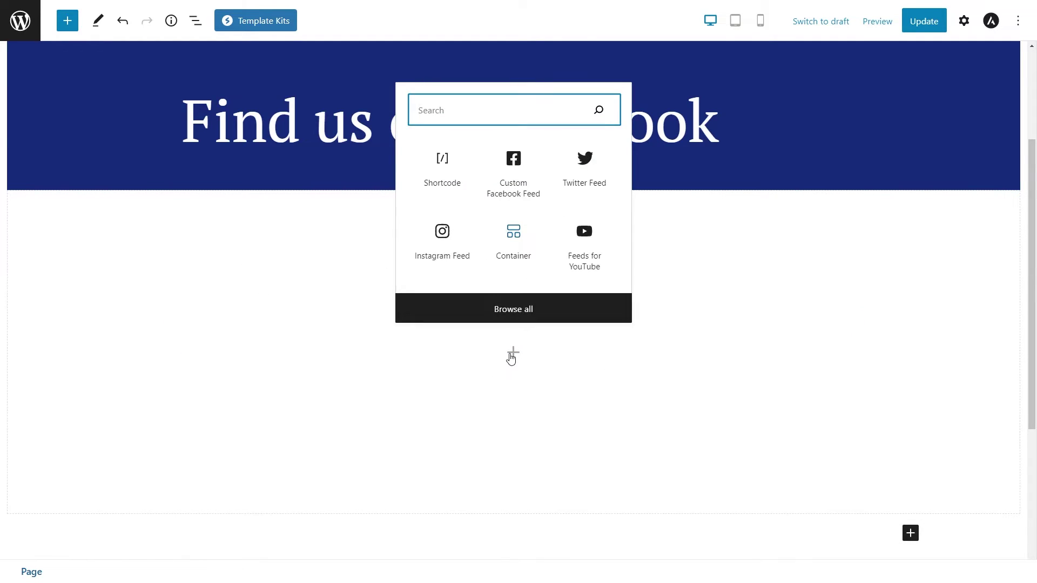
click(517, 176)
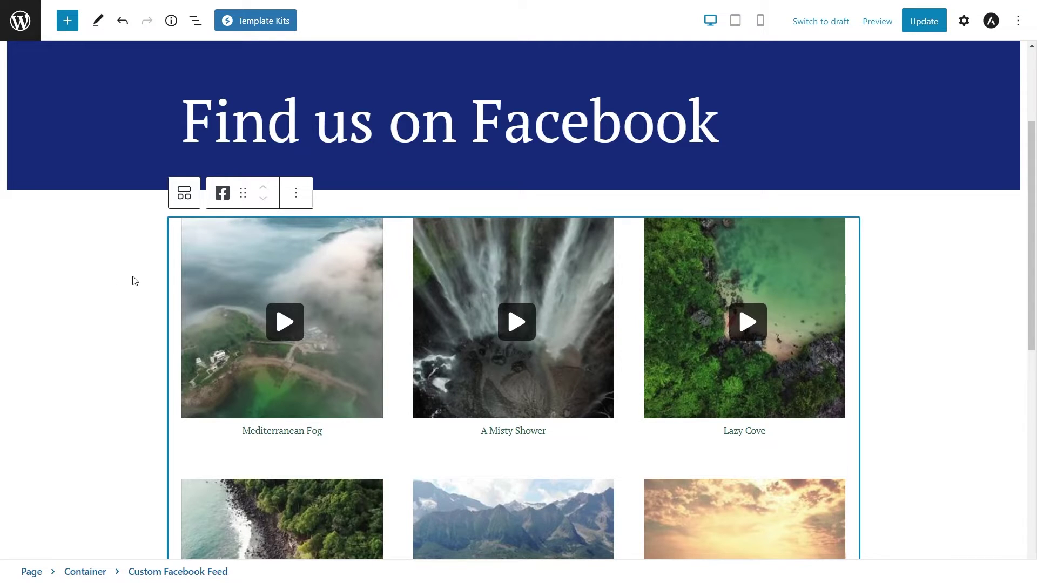
scroll(133, 281, down, 3)
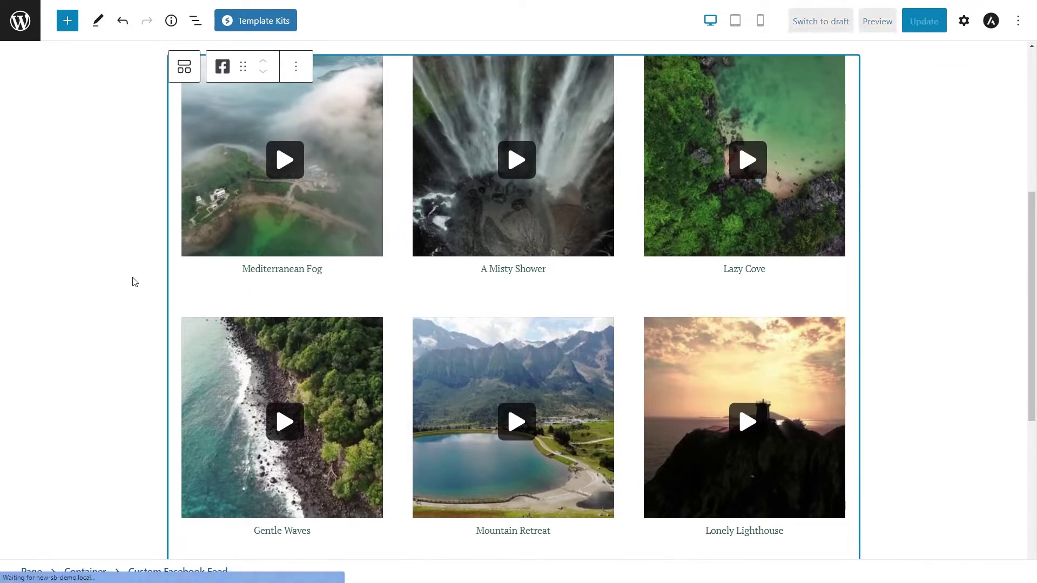
click(938, 28)
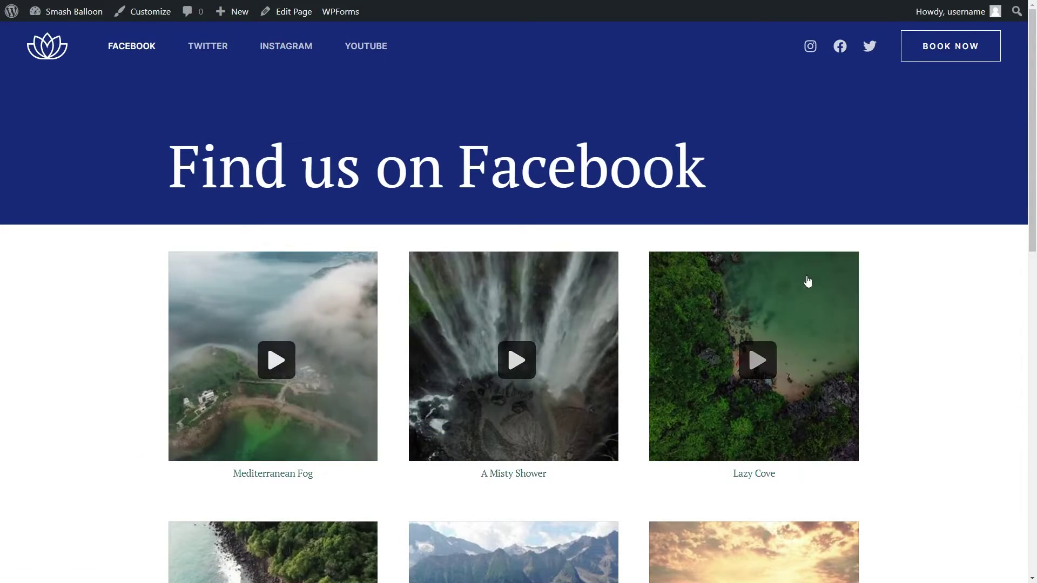
On the live page, play the Mountain Retreat video and then close its lightbox.
scroll(884, 389, down, 1)
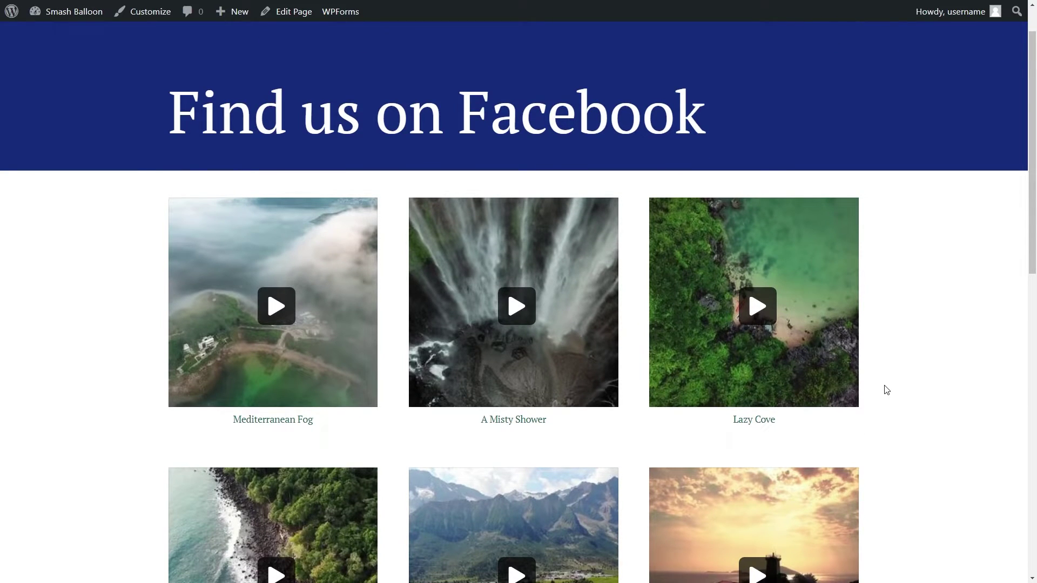
scroll(869, 388, down, 1)
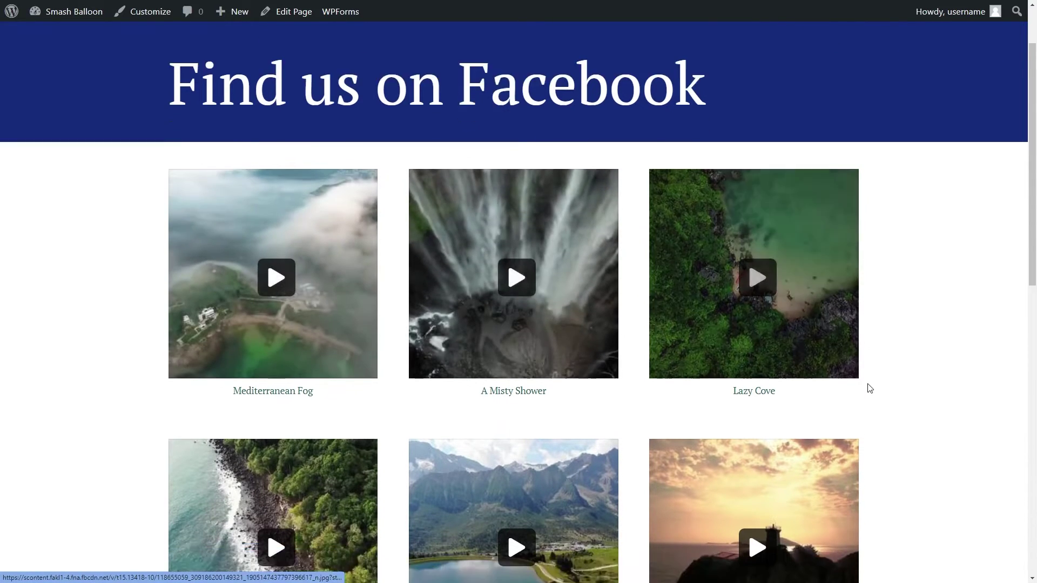
scroll(869, 388, down, 3)
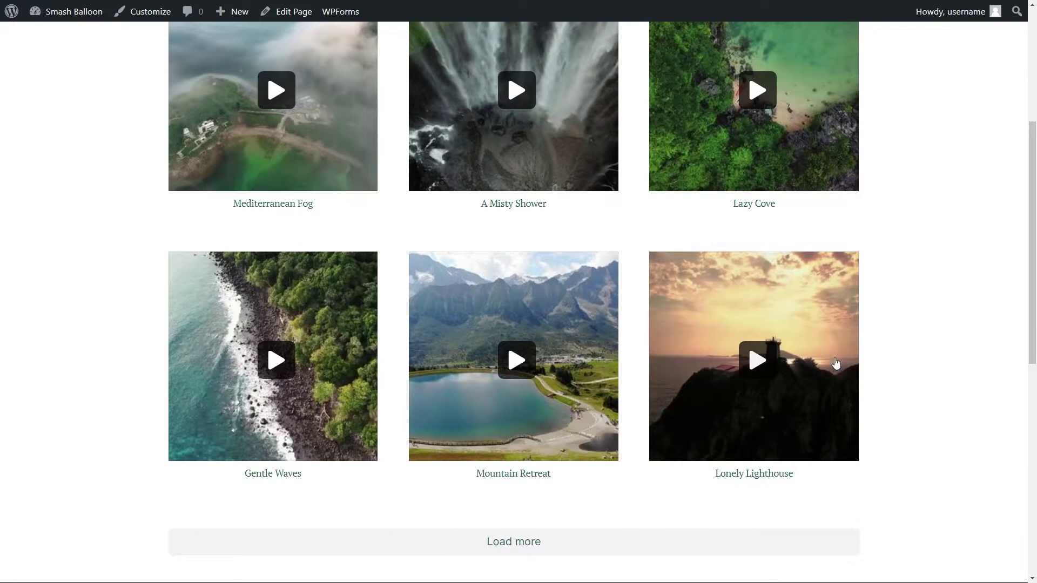
click(520, 363)
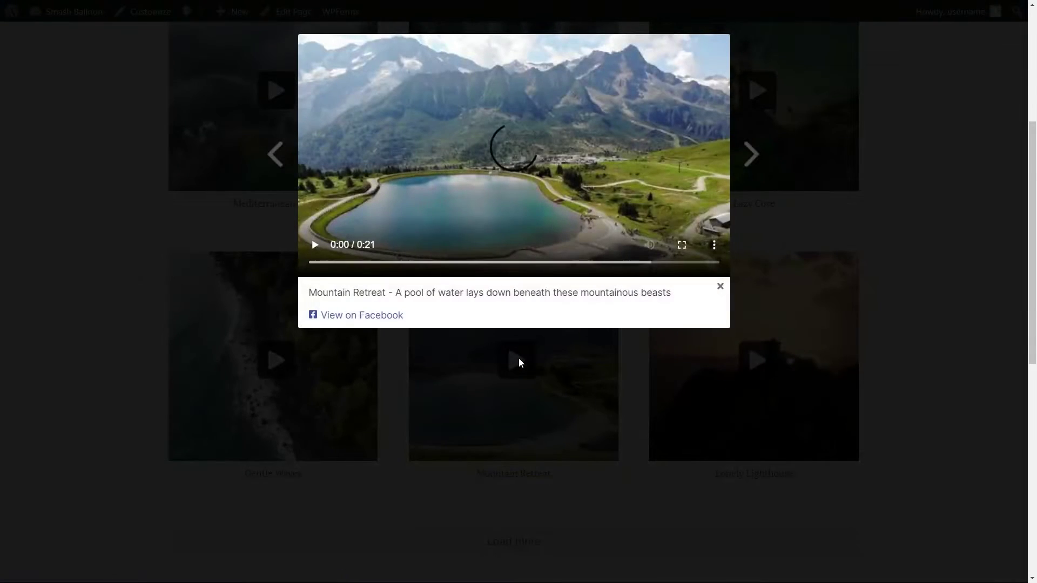
click(135, 302)
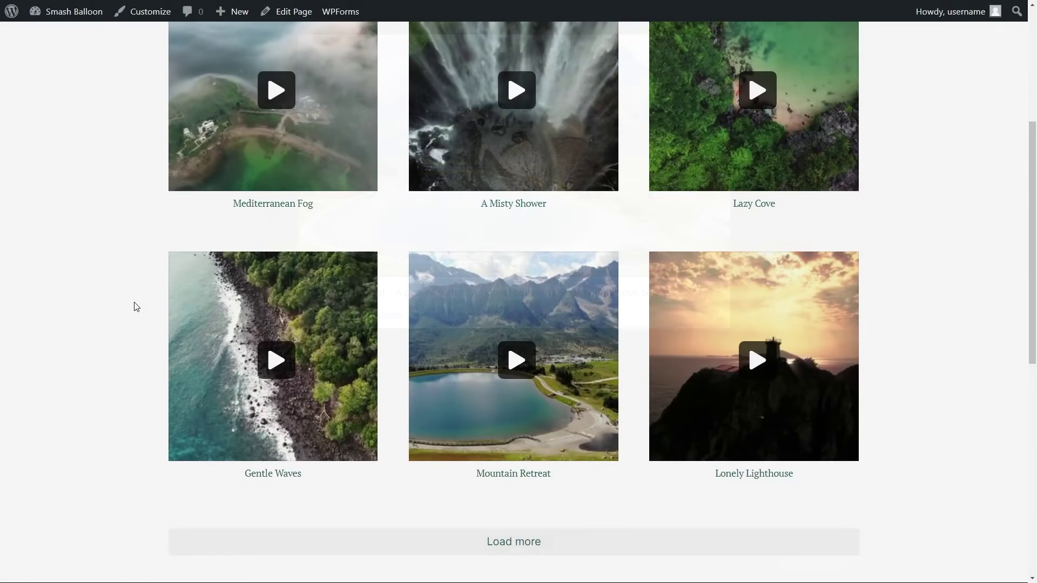
Load more videos to reveal Tropical Paradise, Open Crater and Waterfall Basin.
click(523, 539)
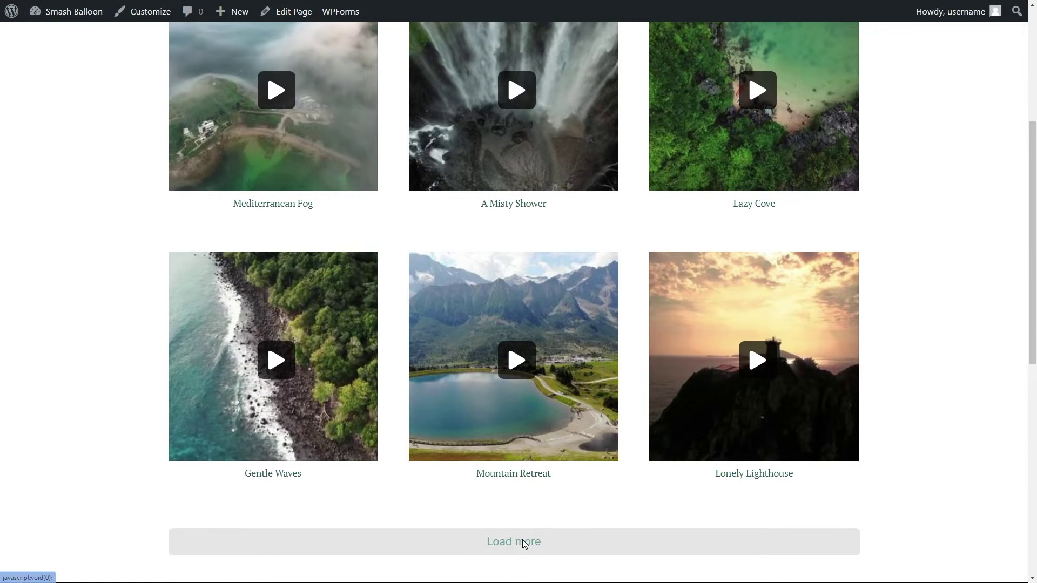
scroll(879, 491, down, 2)
scroll(880, 492, down, 3)
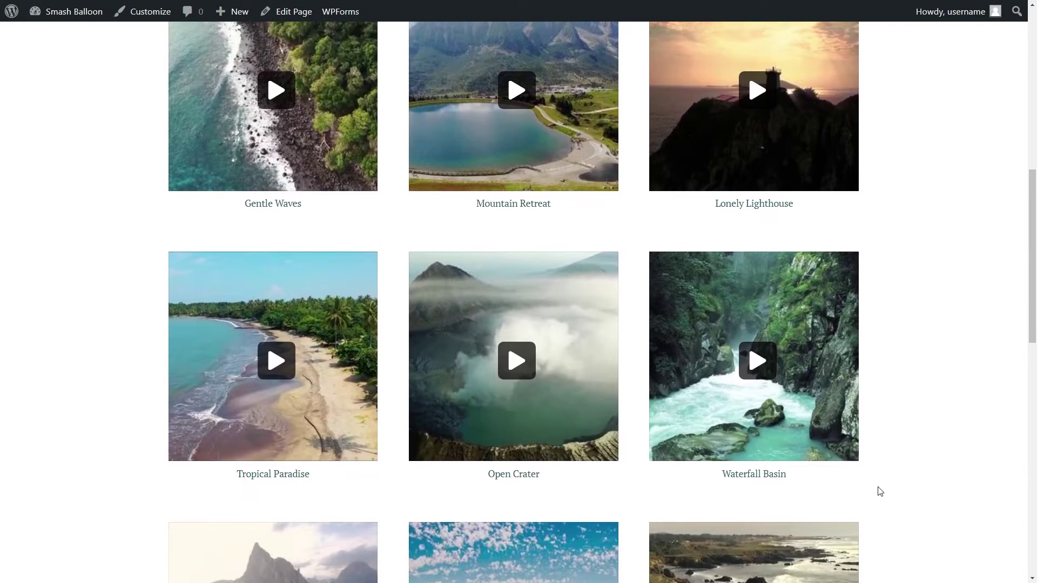
scroll(880, 491, down, 2)
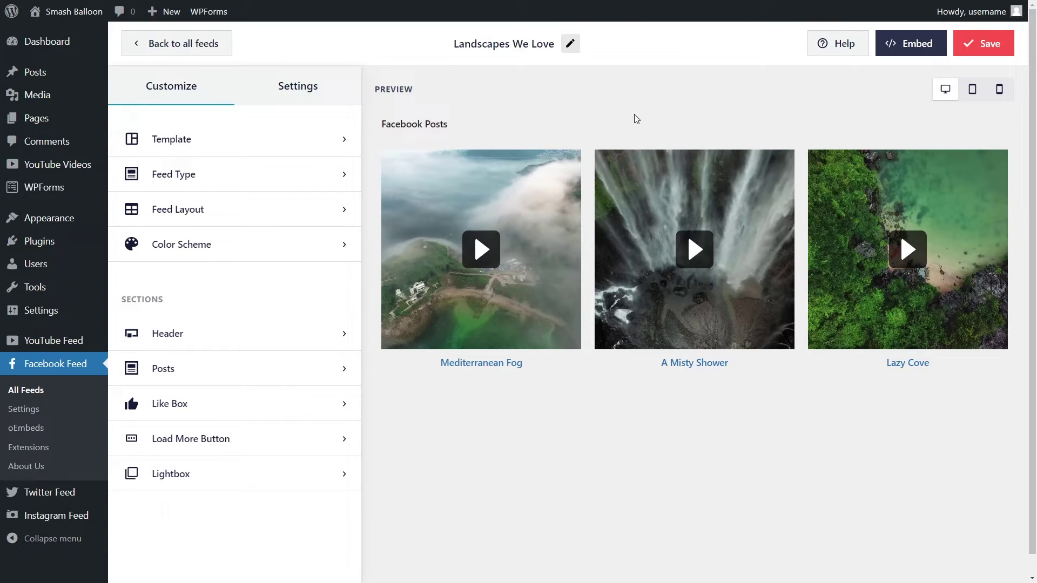
Embed the feed as a Custom Facebook Feed block in Footer Builder Widget 4 and save.
click(902, 54)
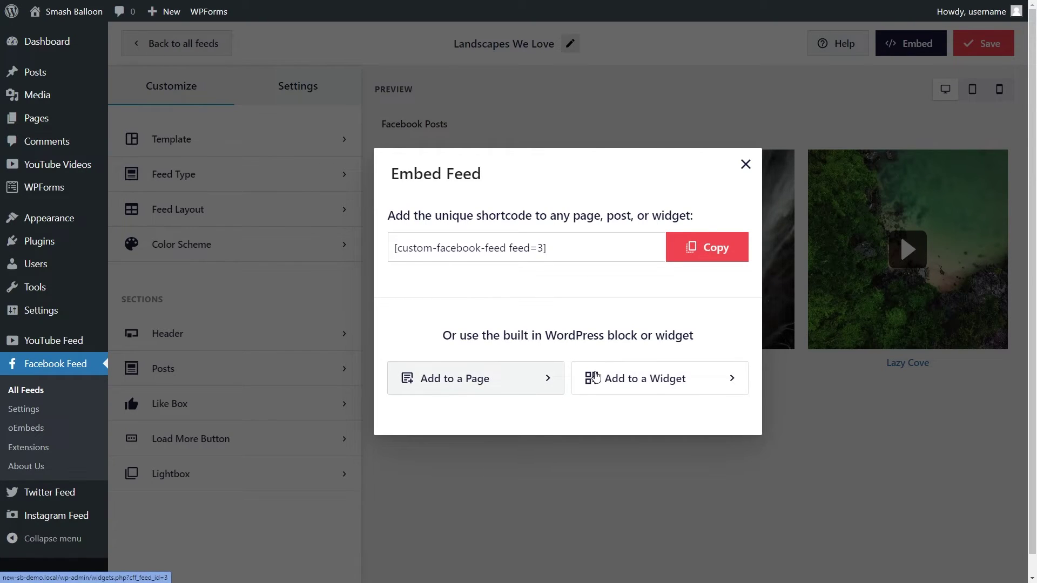
click(594, 377)
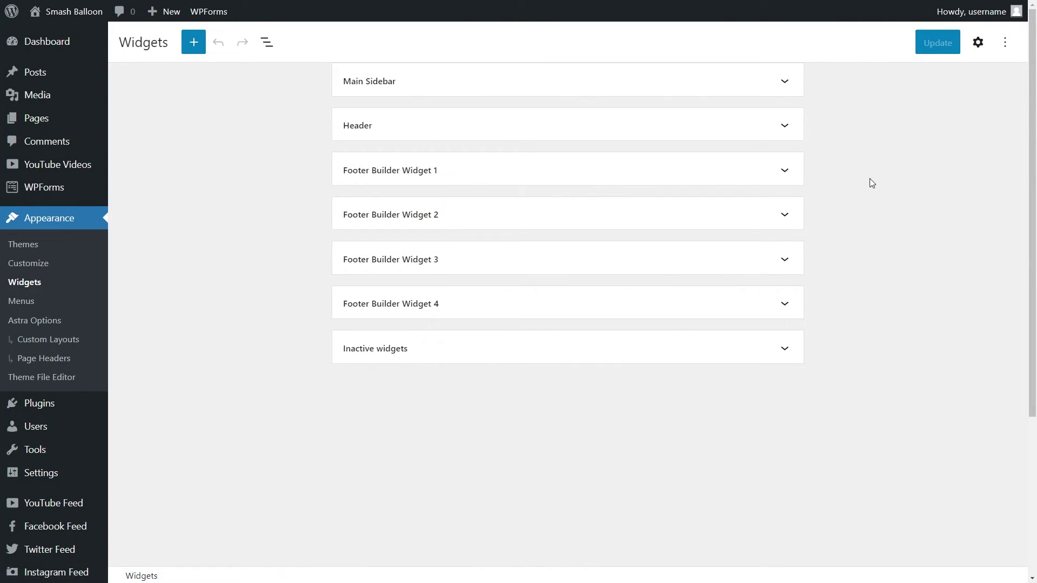
click(784, 303)
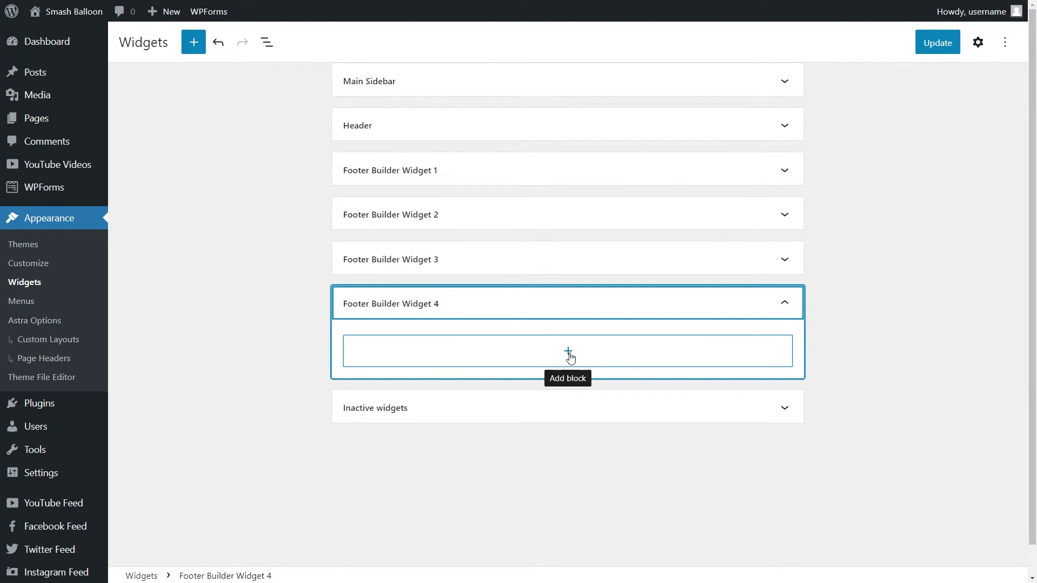
click(568, 352)
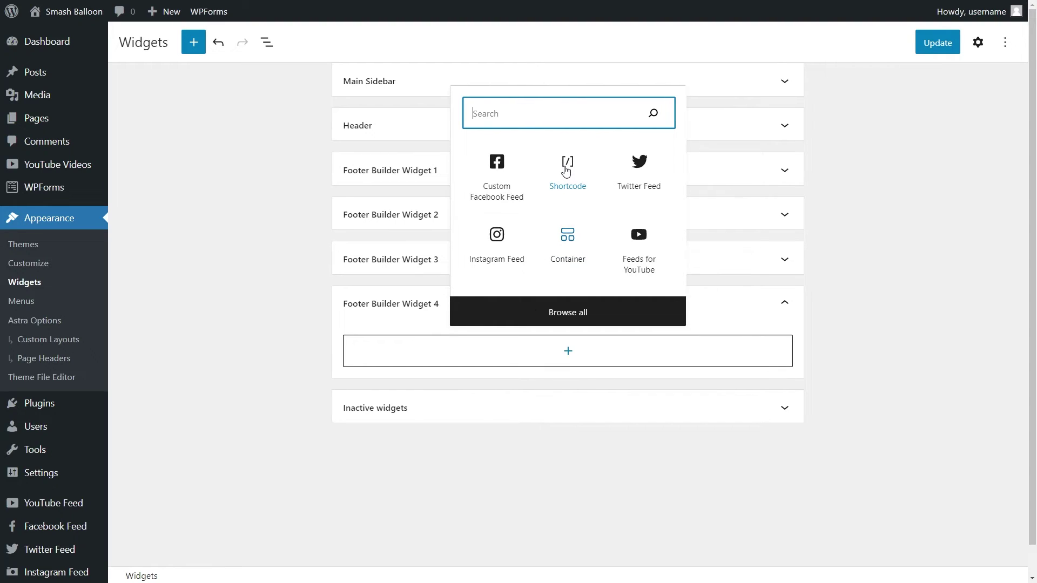
click(496, 170)
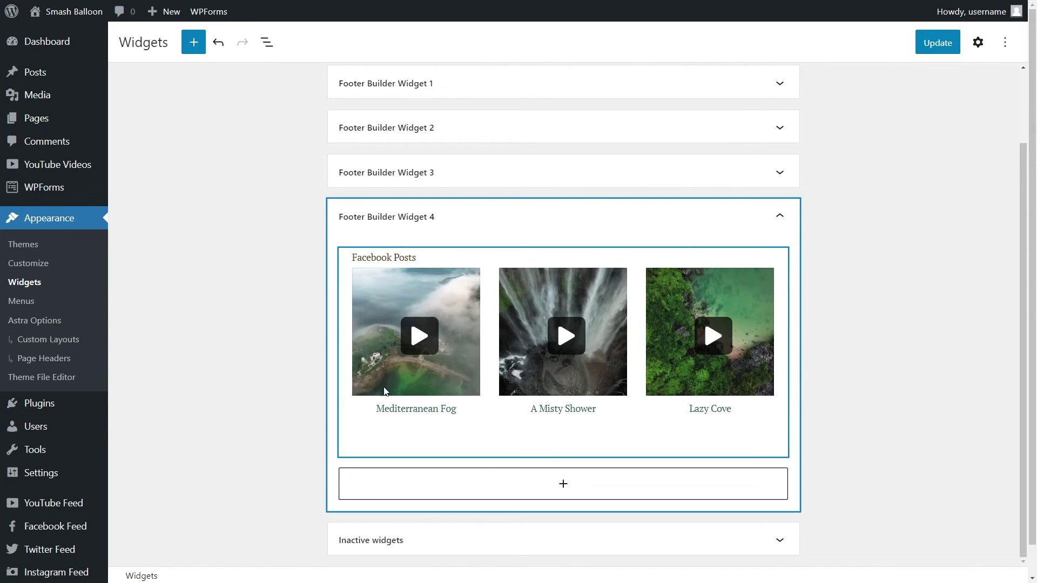
click(937, 43)
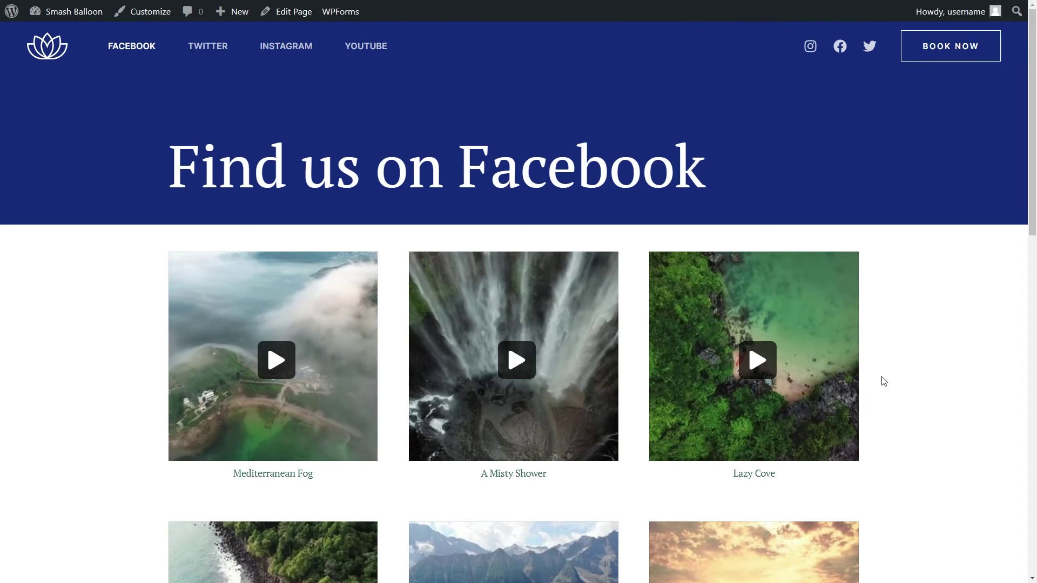
scroll(883, 381, down, 3)
scroll(884, 382, down, 9)
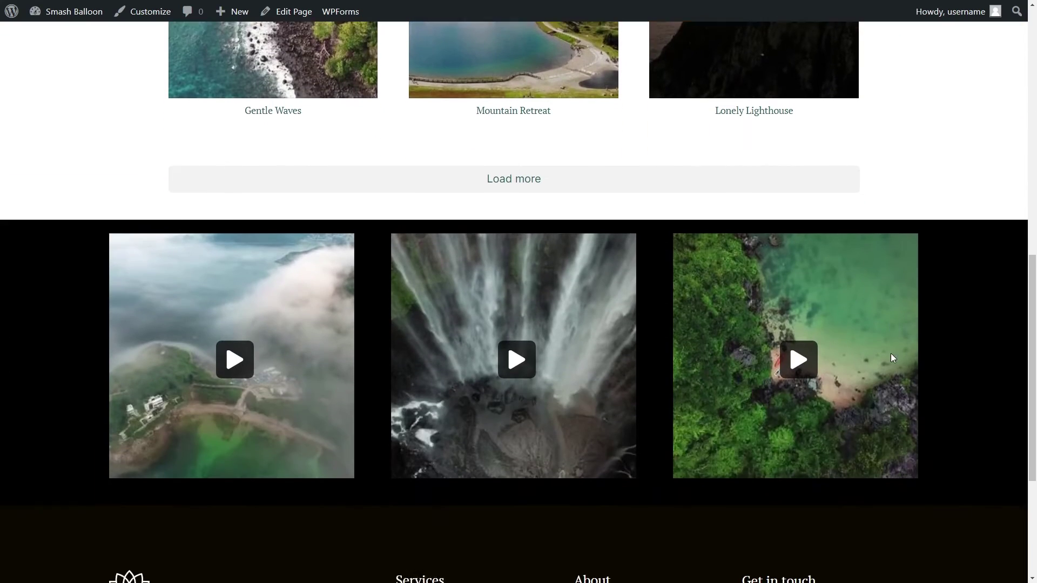
scroll(20, 472, down, 2)
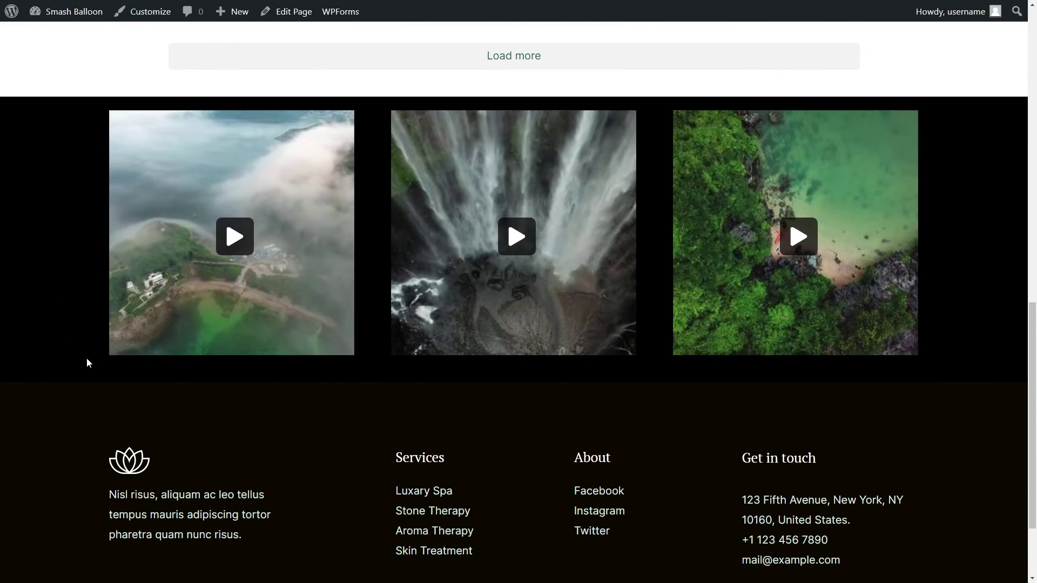
scroll(81, 319, up, 6)
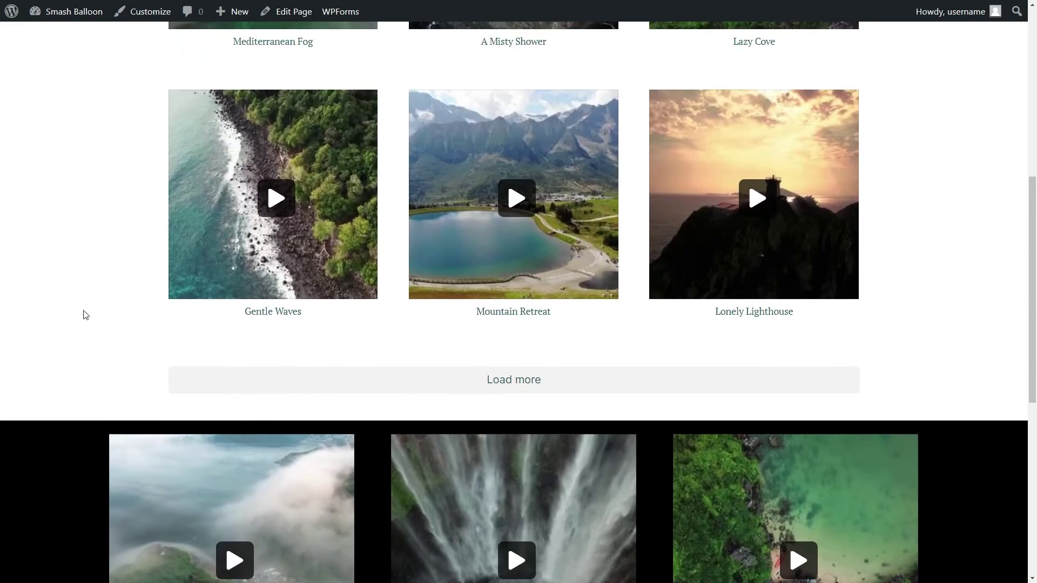
scroll(103, 248, down, 3)
scroll(93, 403, down, 1)
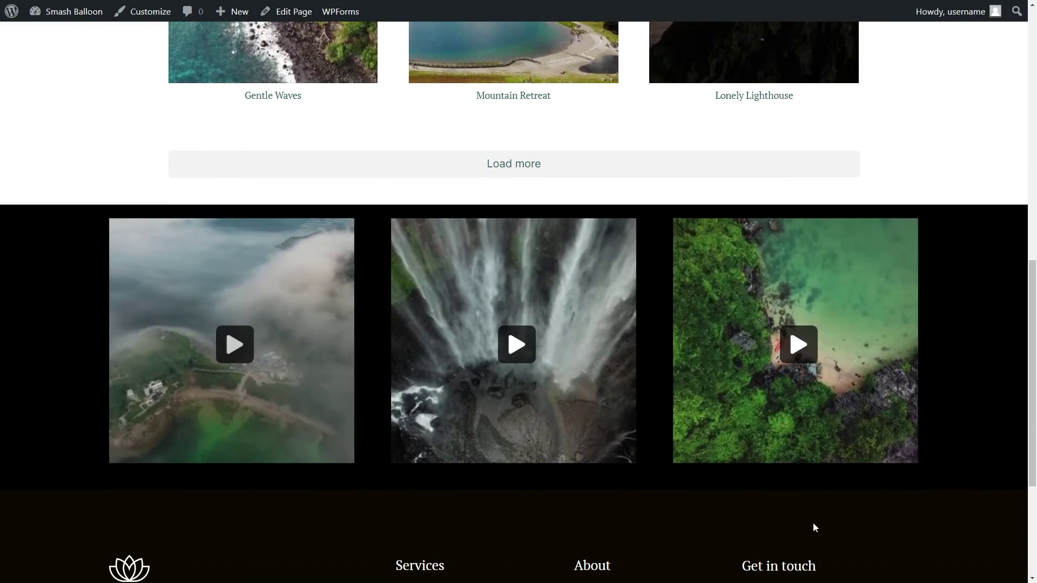